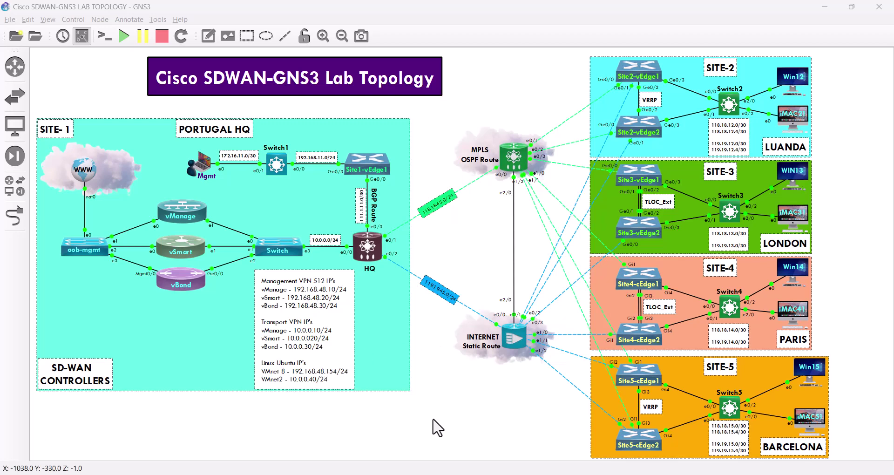
Leave the GNS3 topology and show the Site1 and Site2 vEdge VPN0-VPN512 device templates in vManage
{"action": "left_click", "coordinate": [478, 412]}
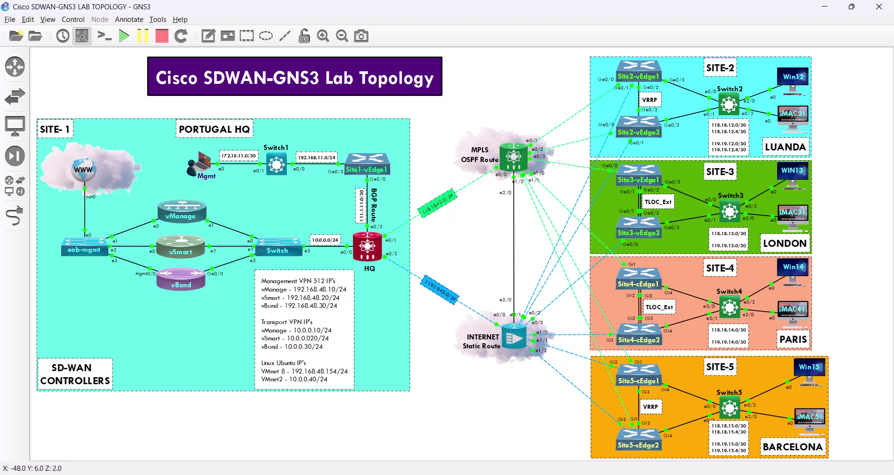
{"action": "key", "text": "alt+Tab"}
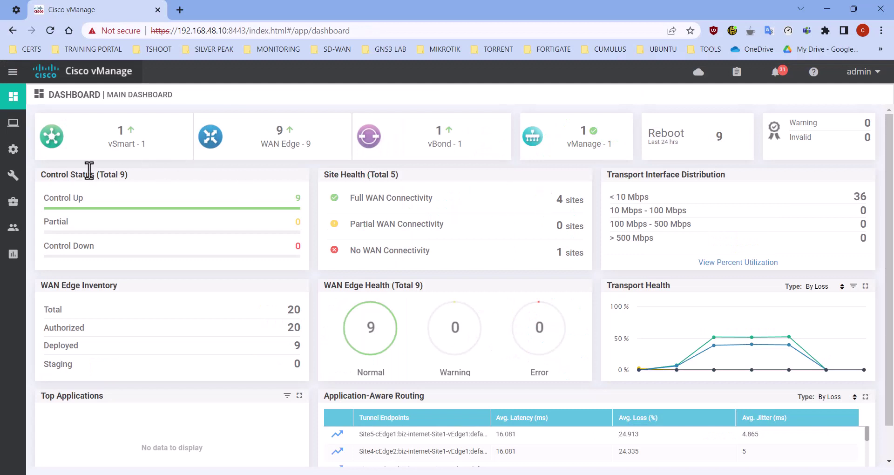
{"action": "mouse_move", "coordinate": [13, 150]}
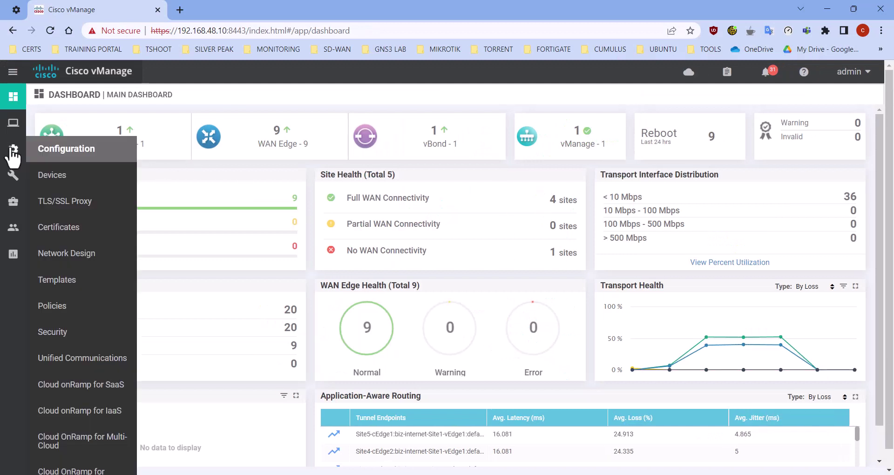
{"action": "left_click", "coordinate": [95, 281]}
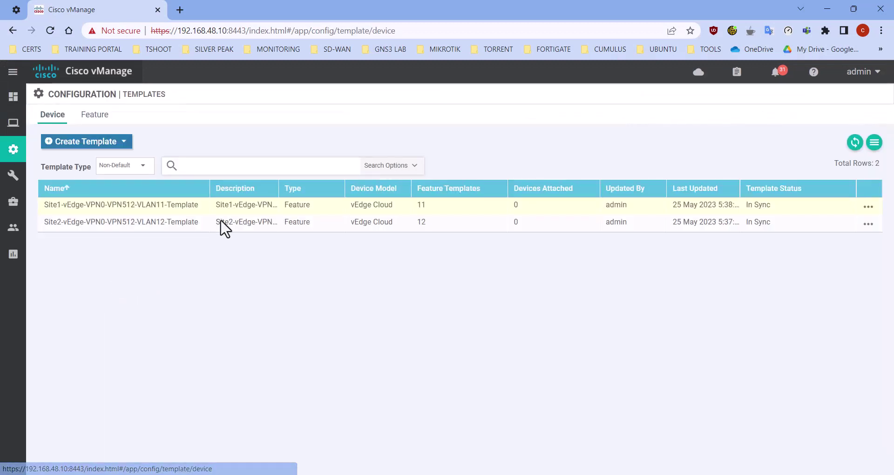
{"action": "left_click", "coordinate": [92, 116]}
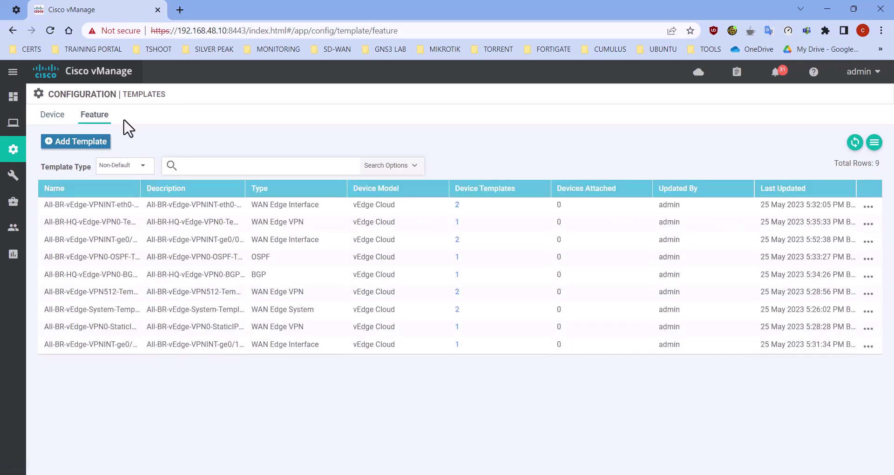
{"action": "left_click", "coordinate": [58, 125]}
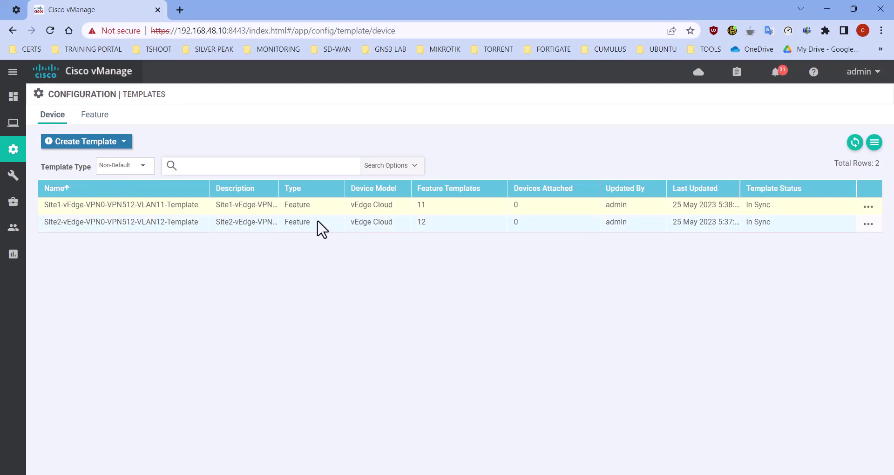
{"action": "left_click", "coordinate": [869, 207]}
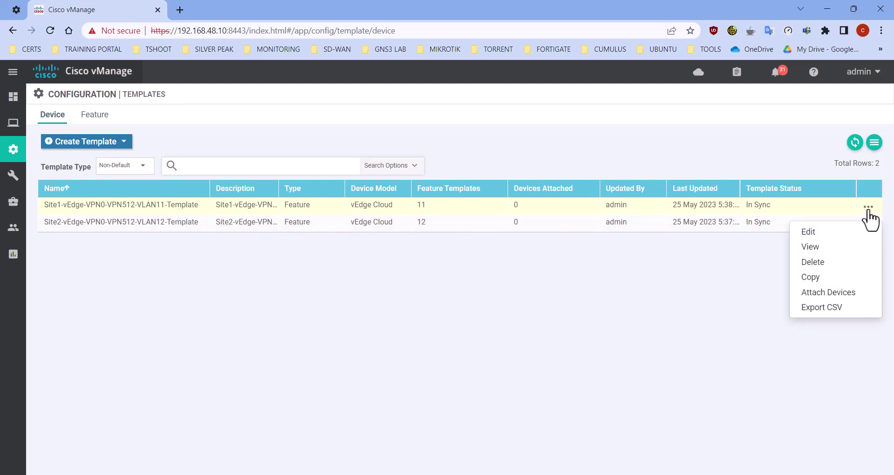
{"action": "left_click", "coordinate": [829, 293]}
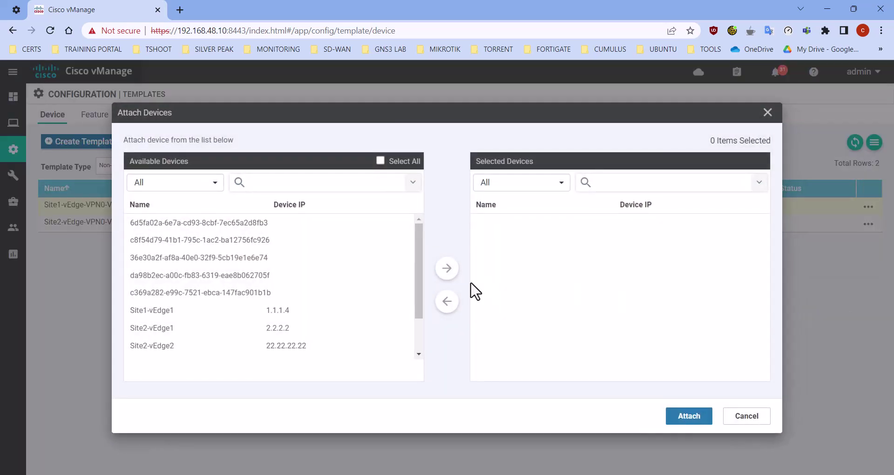
{"action": "left_click", "coordinate": [294, 314]}
{"action": "left_click", "coordinate": [447, 272]}
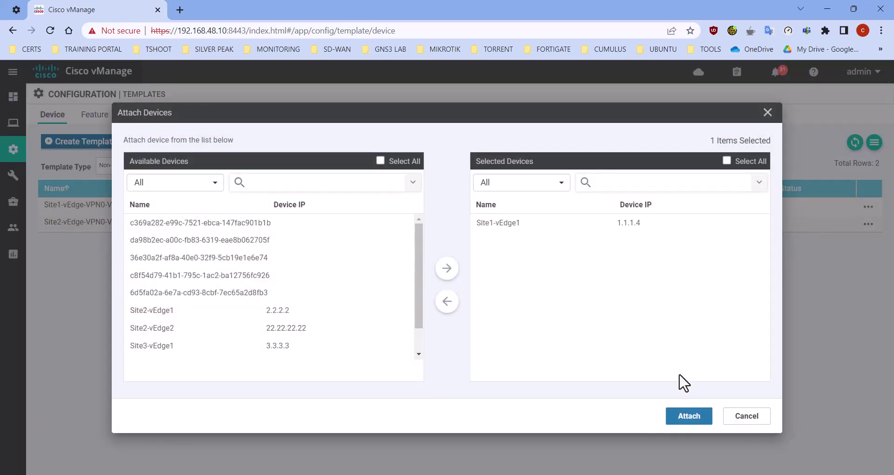
{"action": "left_click", "coordinate": [689, 416]}
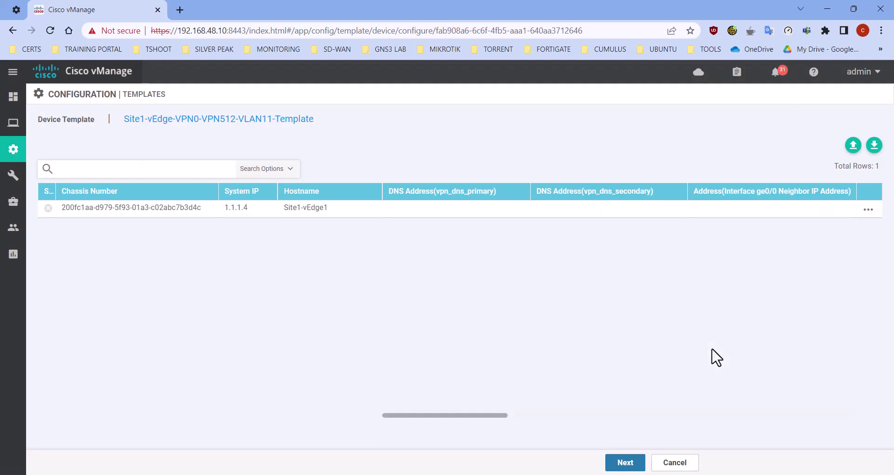
{"action": "left_click", "coordinate": [674, 462]}
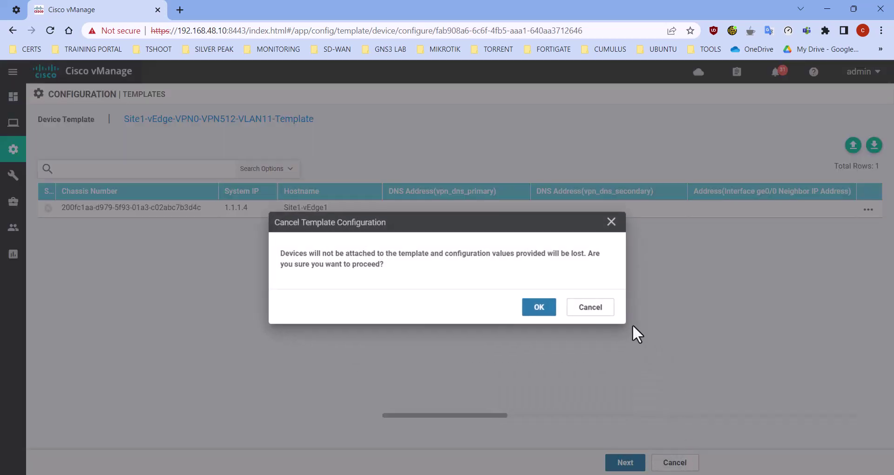
{"action": "left_click", "coordinate": [545, 308]}
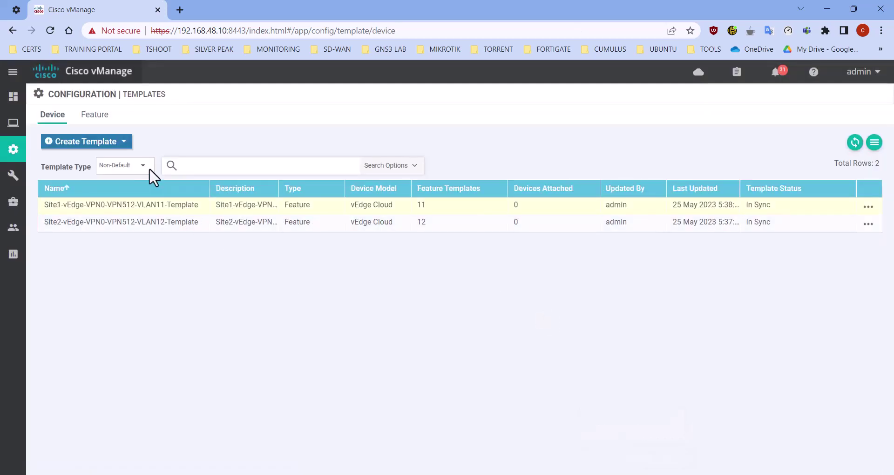
Sort the feature templates by name and open All-BR-HQ-vEdge-VPN0-Template for editing
{"action": "left_click", "coordinate": [107, 122]}
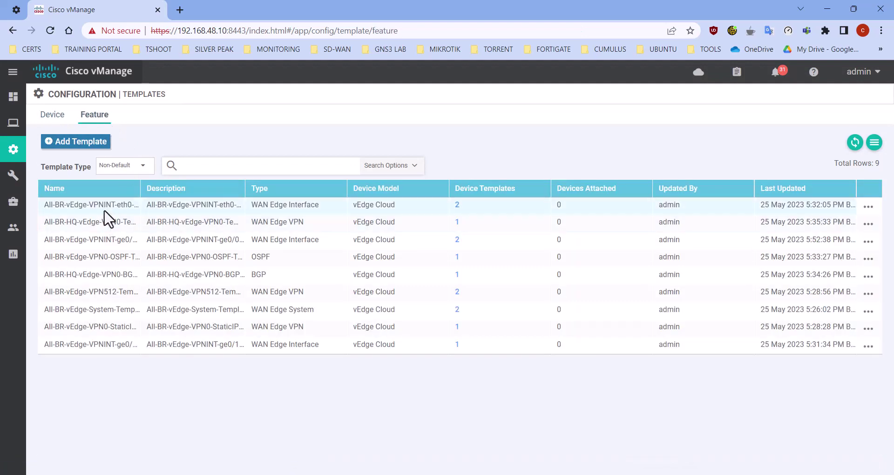
{"action": "left_click", "coordinate": [104, 192]}
{"action": "left_click_drag", "start_coordinate": [140, 188], "coordinate": [184, 188]}
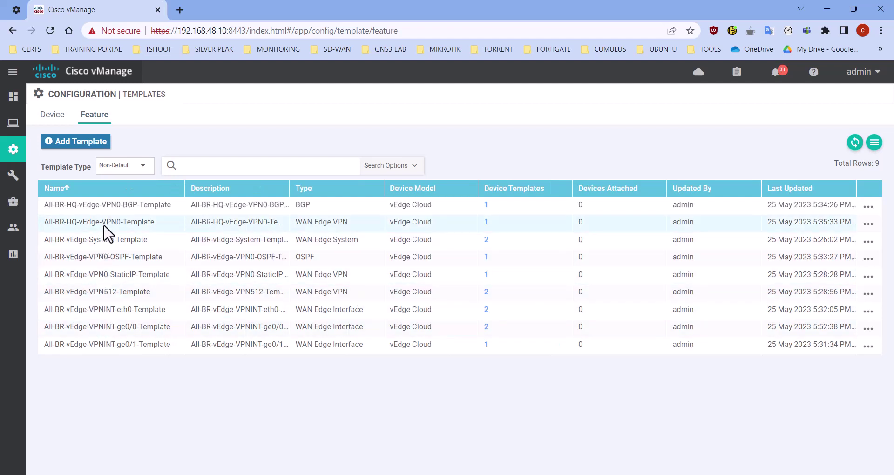
{"action": "left_click", "coordinate": [868, 224]}
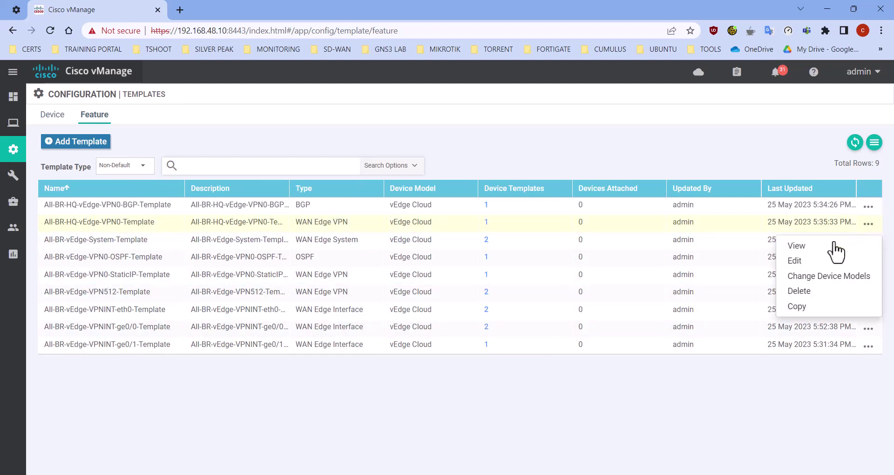
{"action": "left_click", "coordinate": [800, 262]}
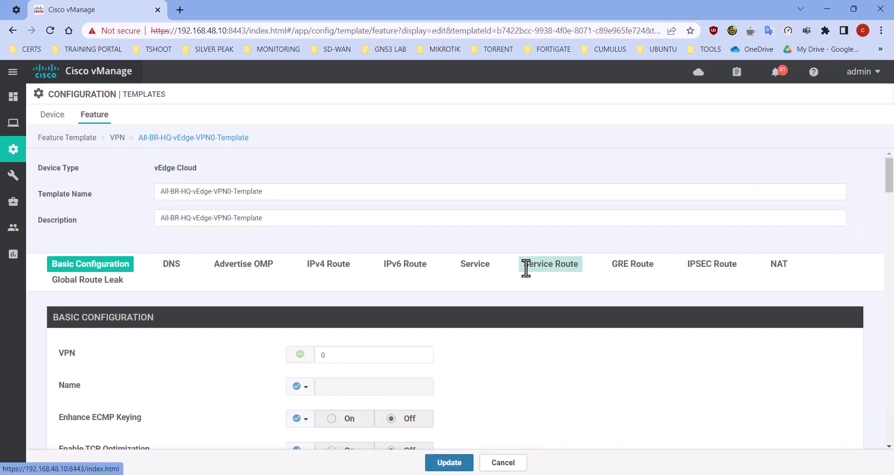
Set the VPN name to a global value of Transport VPN and update the template
{"action": "scroll", "coordinate": [409, 312], "scroll_direction": "down", "scroll_amount": 1}
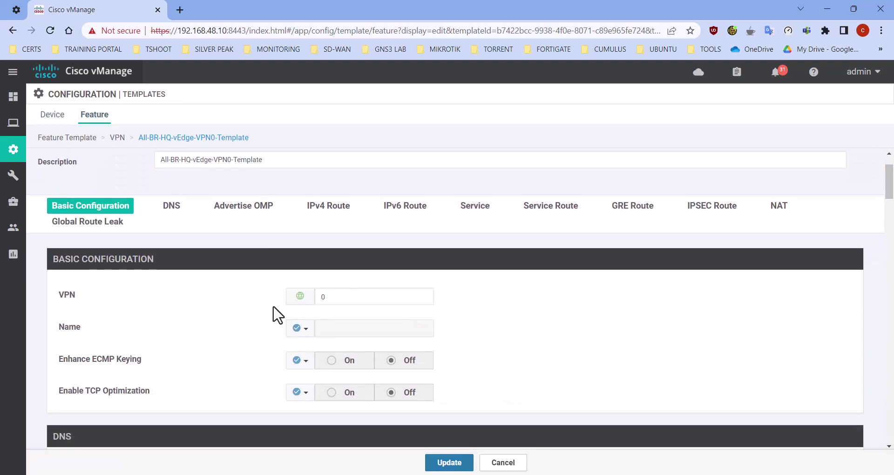
{"action": "scroll", "coordinate": [298, 312], "scroll_direction": "down", "scroll_amount": 2}
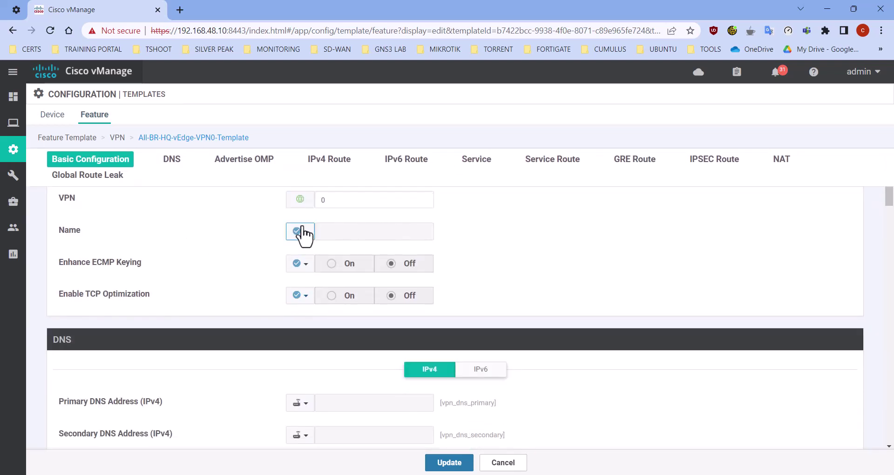
{"action": "left_click", "coordinate": [296, 231]}
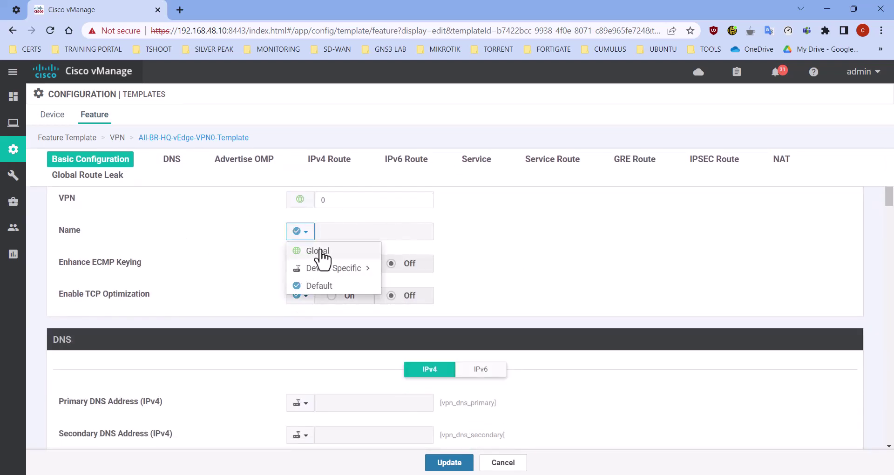
{"action": "left_click", "coordinate": [321, 250]}
{"action": "left_click", "coordinate": [348, 232]}
{"action": "left_click", "coordinate": [433, 320]}
{"action": "scroll", "coordinate": [126, 230], "scroll_direction": "up", "scroll_amount": 3}
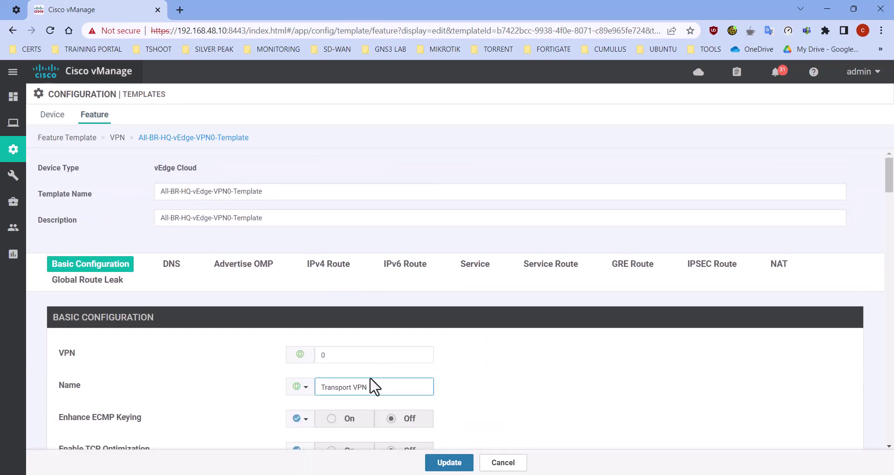
{"action": "left_click", "coordinate": [463, 463]}
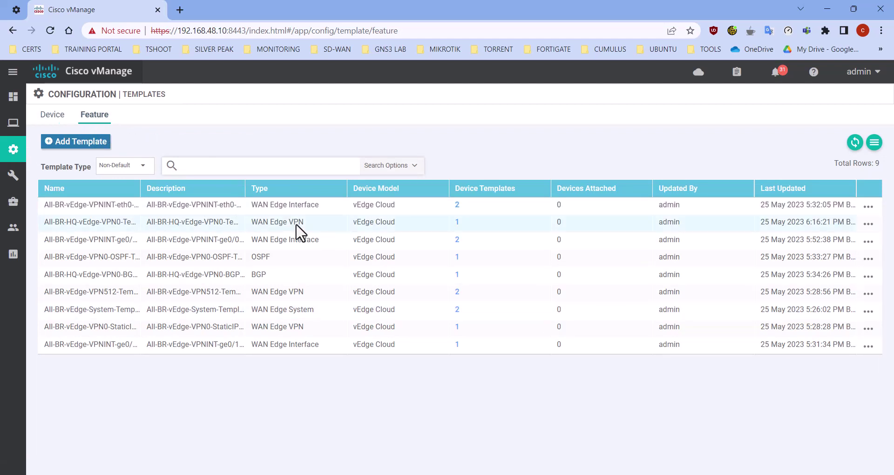
Attach the Site1-vEdge1 device to the Site1 device template
{"action": "left_click", "coordinate": [58, 121]}
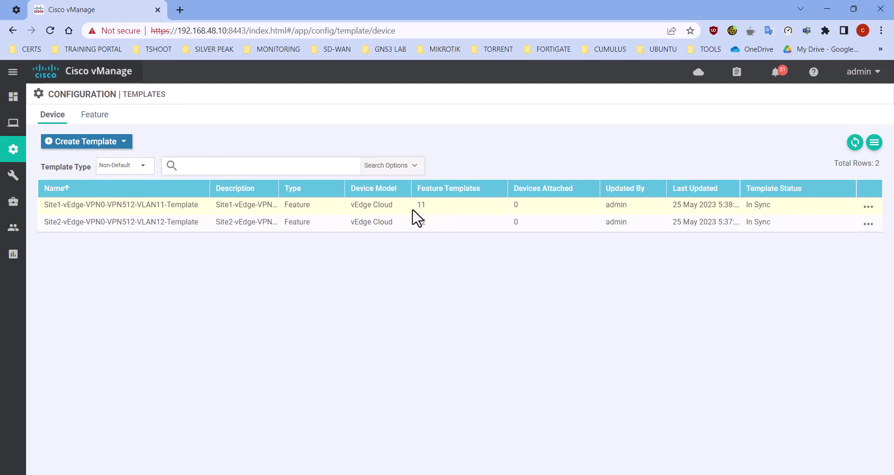
{"action": "left_click", "coordinate": [868, 206]}
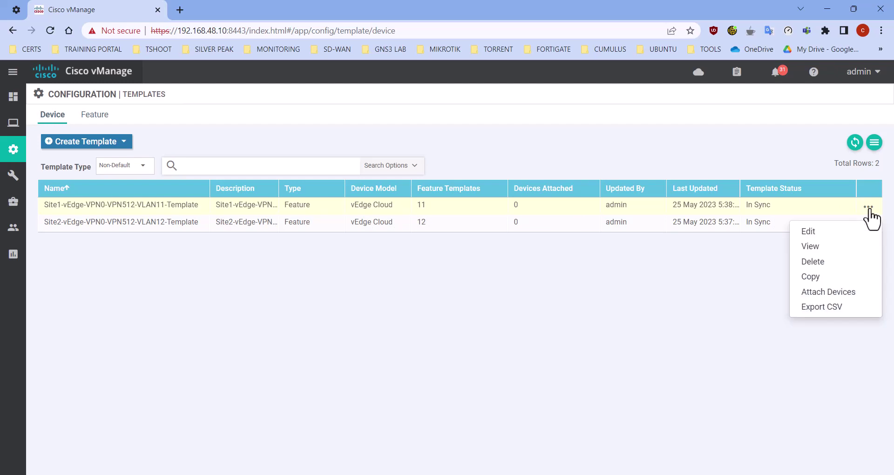
{"action": "left_click", "coordinate": [838, 293]}
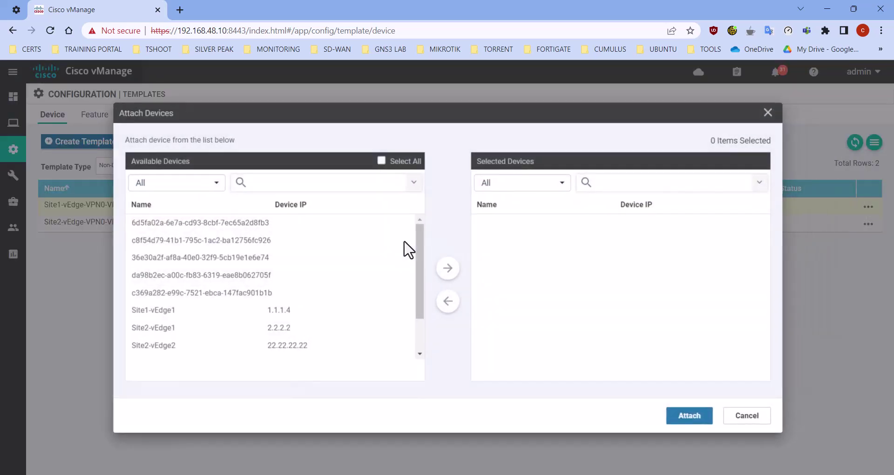
{"action": "left_click", "coordinate": [296, 310]}
{"action": "left_click", "coordinate": [447, 268]}
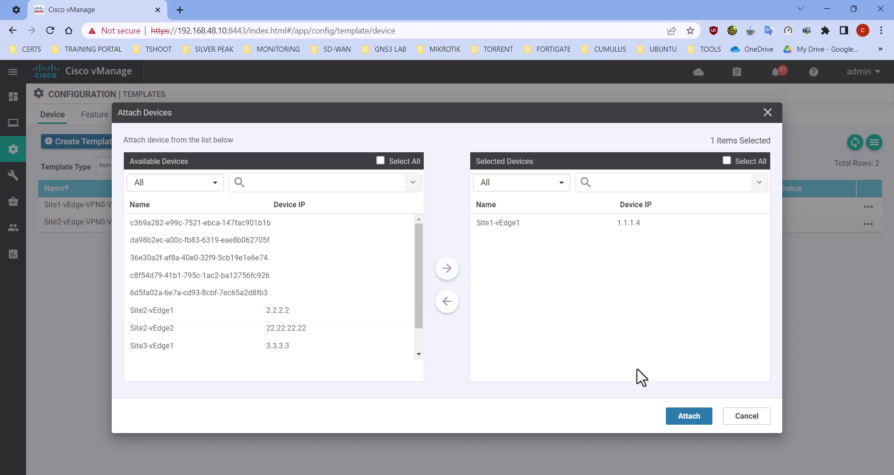
{"action": "left_click", "coordinate": [686, 419]}
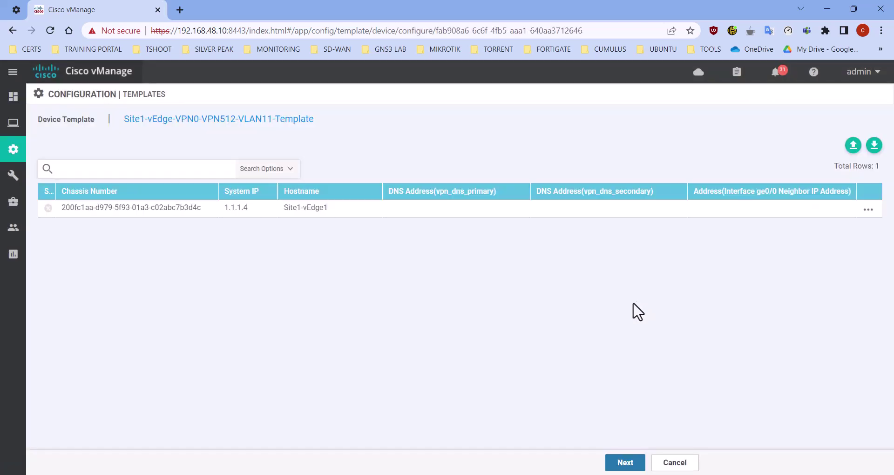
Look over Site1-vEdge1's blank DNS and ge0/0 neighbor variables, then open the row's actions
{"action": "left_click", "coordinate": [445, 212]}
{"action": "left_click", "coordinate": [608, 209]}
{"action": "left_click", "coordinate": [774, 210]}
{"action": "left_click", "coordinate": [439, 208]}
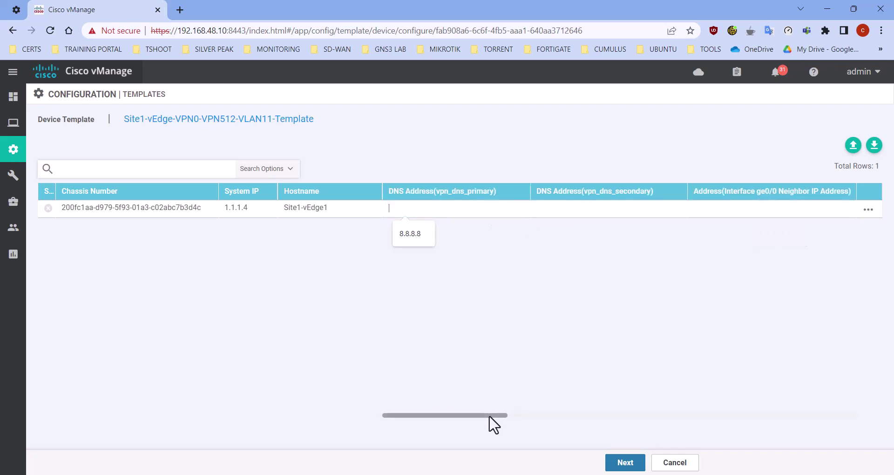
{"action": "left_click_drag", "start_coordinate": [492, 416], "coordinate": [432, 404]}
{"action": "left_click", "coordinate": [753, 277]}
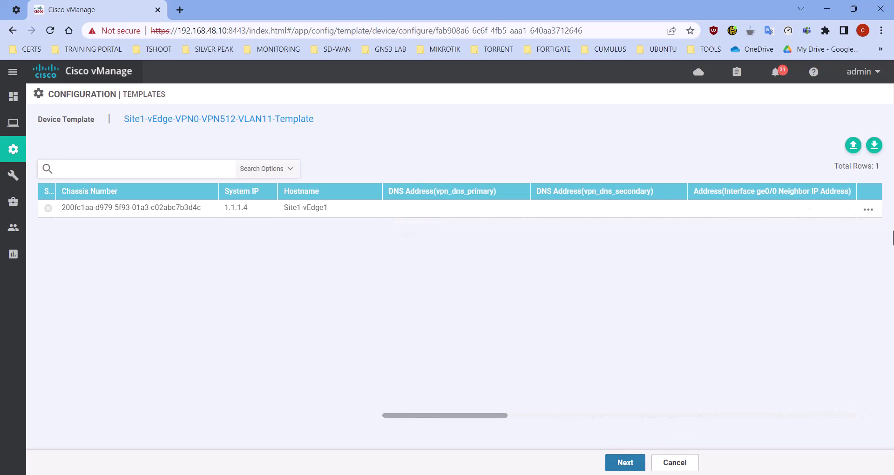
{"action": "left_click", "coordinate": [869, 210]}
Open Site1-vEdge1's variable editor and choose 9600 for Console Baud Rate
{"action": "left_click", "coordinate": [818, 251]}
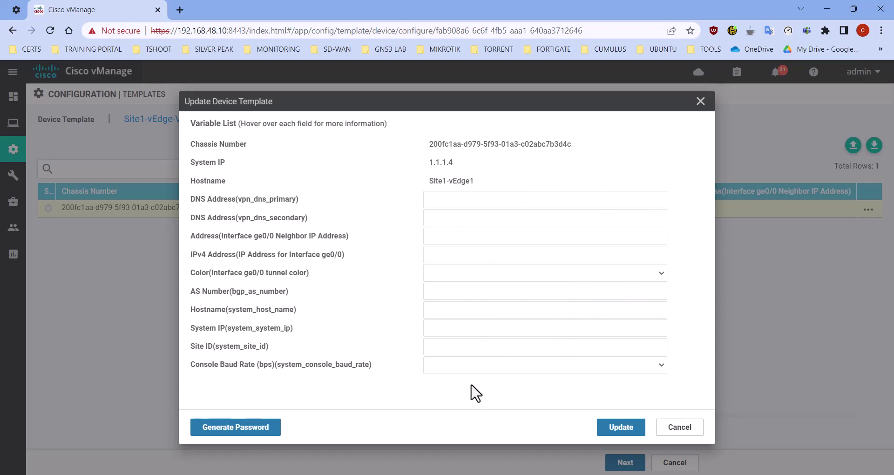
{"action": "left_click", "coordinate": [435, 366]}
{"action": "left_click", "coordinate": [459, 448]}
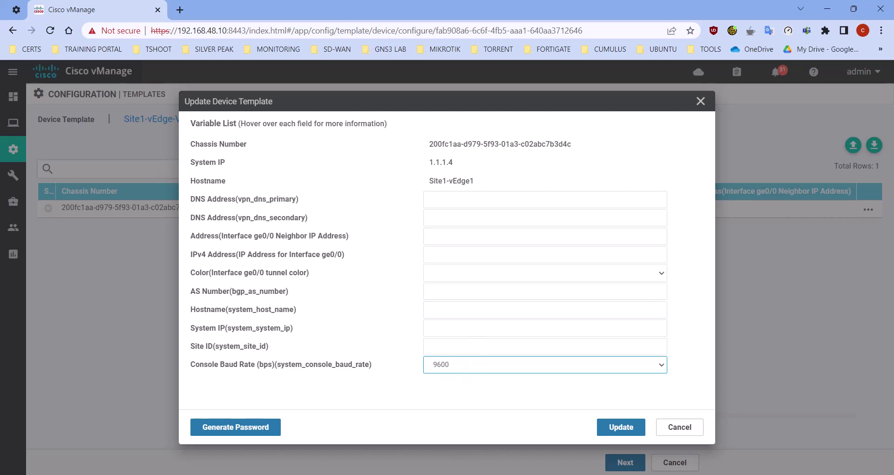
In the GNS3 lab, select Site1-vEdge1 and bring up the HQ router's node actions
{"action": "key", "text": "alt+Tab"}
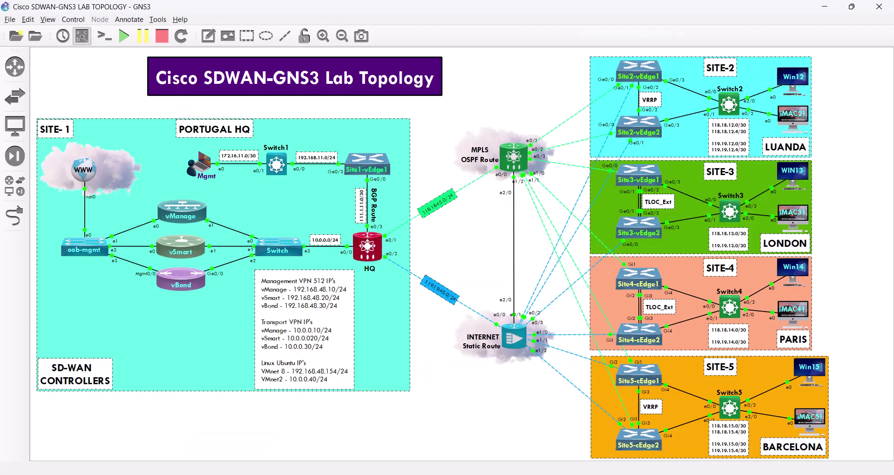
{"action": "left_click", "coordinate": [372, 160]}
{"action": "right_click", "coordinate": [371, 250]}
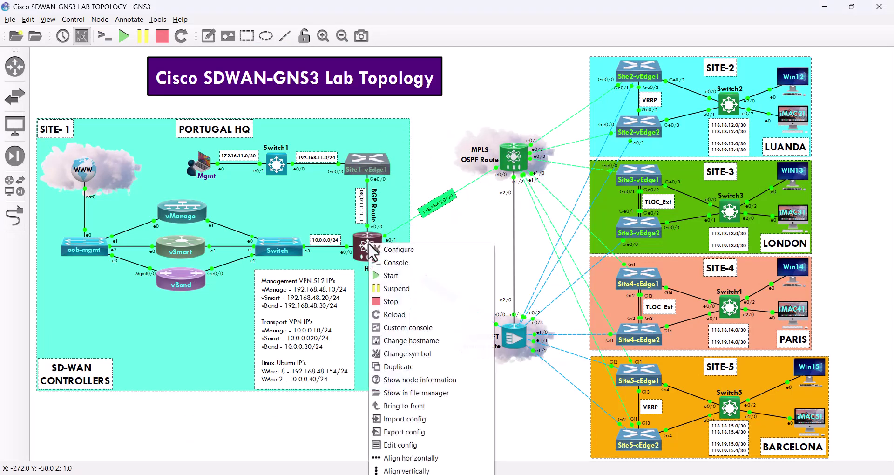
Open consoles and log into Site1-vEdge1 and the HQ router, entering privileged mode on HQ
{"action": "left_click", "coordinate": [425, 261]}
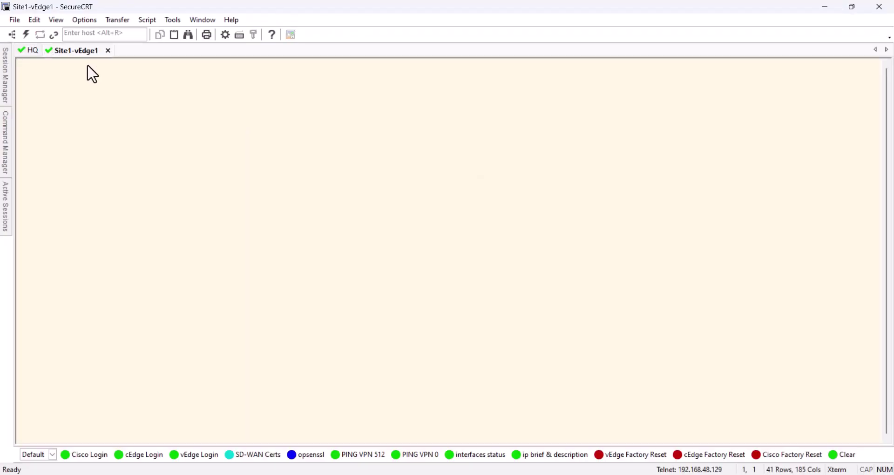
{"action": "key", "text": "Return"}
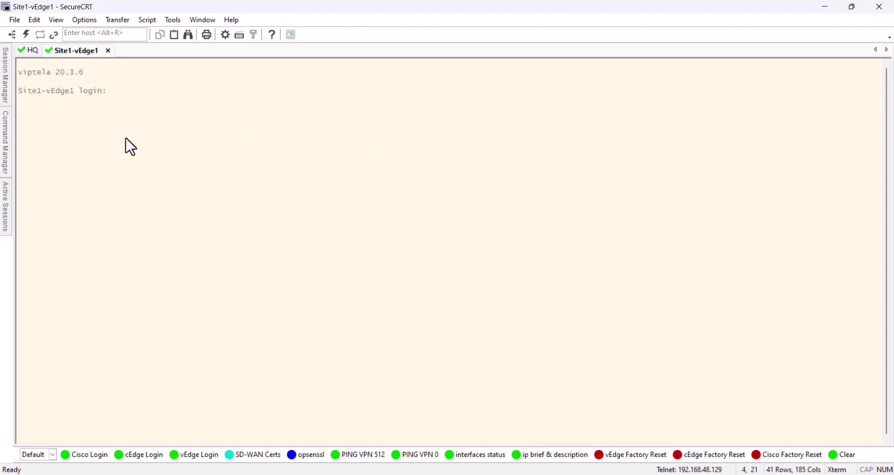
{"action": "left_click", "coordinate": [204, 460]}
{"action": "left_click", "coordinate": [37, 52]}
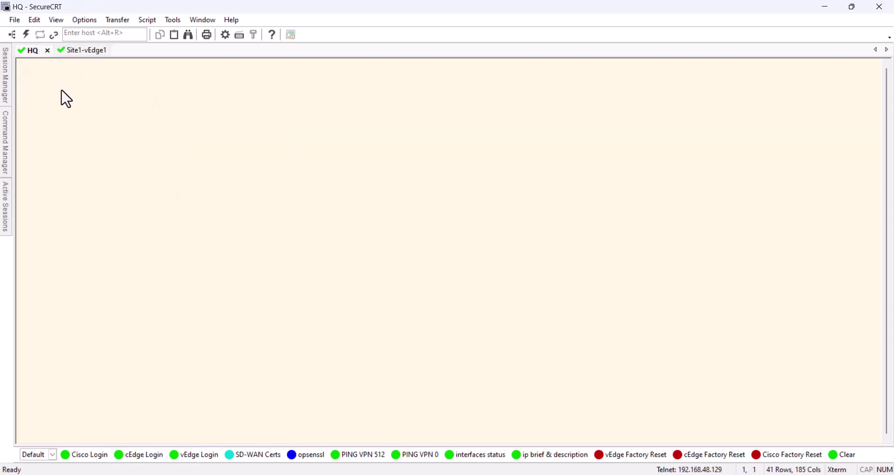
{"action": "key", "text": "Return"}
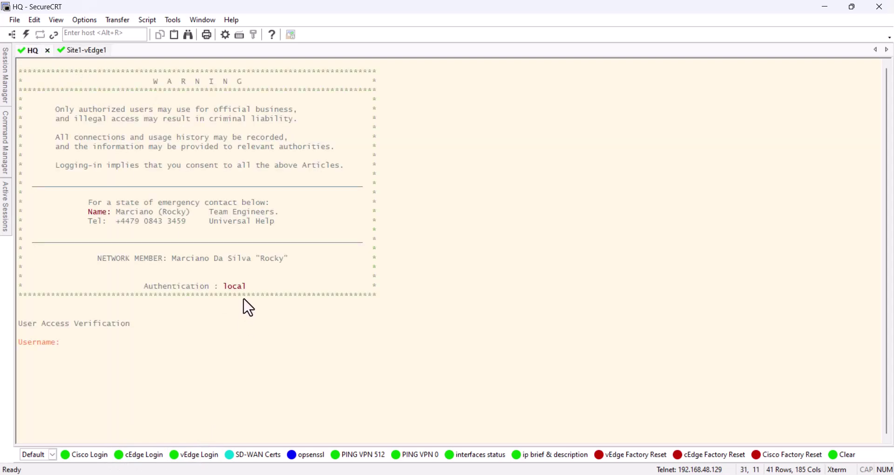
{"action": "left_click", "coordinate": [94, 462]}
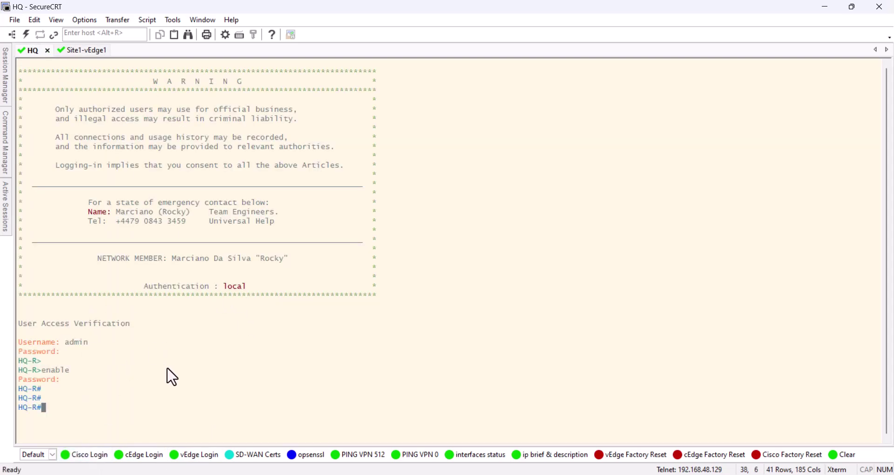
Run show running-config on HQ and review its BGP 65001 neighbor 111.1.11.2 section
{"action": "type", "text": "show running-config"}
{"action": "key", "text": "Return"}
{"action": "key", "text": "space"}
{"action": "key", "text": "space"}
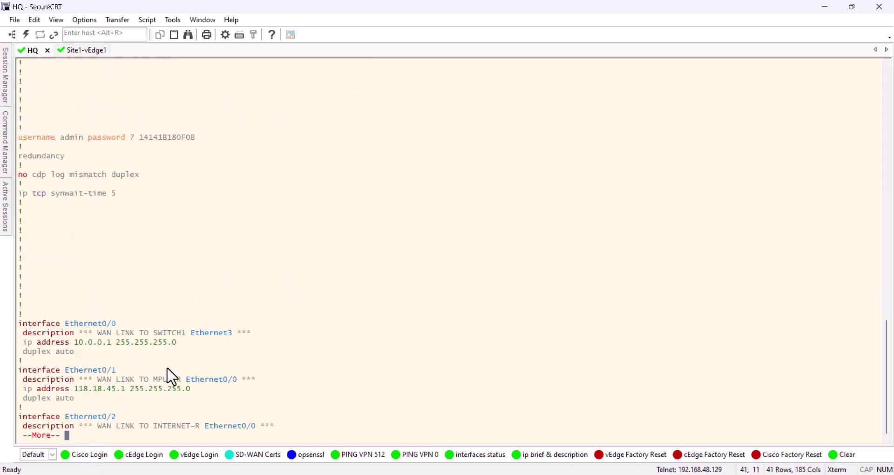
{"action": "key", "text": "space"}
{"action": "key", "text": "space"}
{"action": "key", "text": "space"}
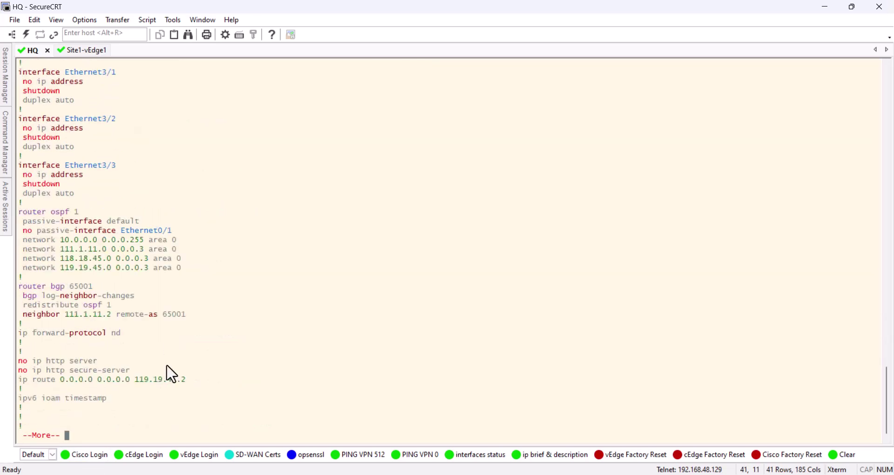
{"action": "left_click_drag", "start_coordinate": [23, 286], "coordinate": [189, 323]}
{"action": "left_click", "coordinate": [195, 323]}
Run show running-config on Site1-vEdge1 and page through to the end
{"action": "left_click", "coordinate": [100, 50]}
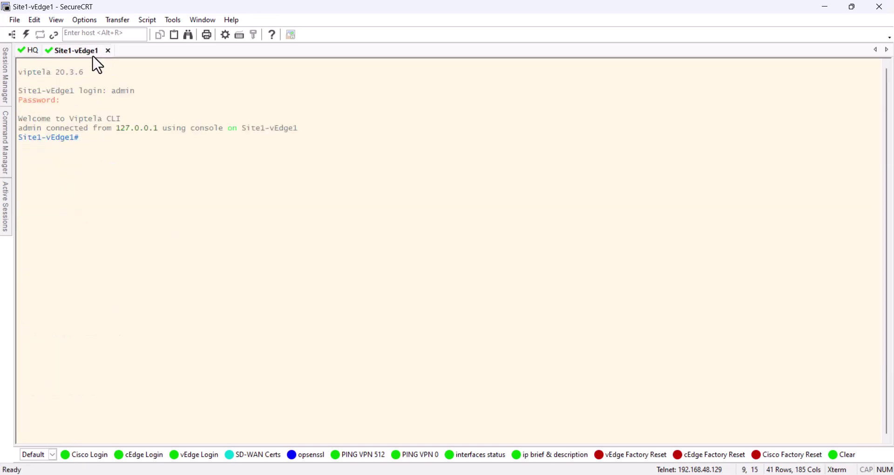
{"action": "type", "text": "show running-config"}
{"action": "key", "text": "Return"}
{"action": "key", "text": "space"}
{"action": "key", "text": "space"}
{"action": "scroll", "coordinate": [229, 262], "scroll_direction": "up", "scroll_amount": 12}
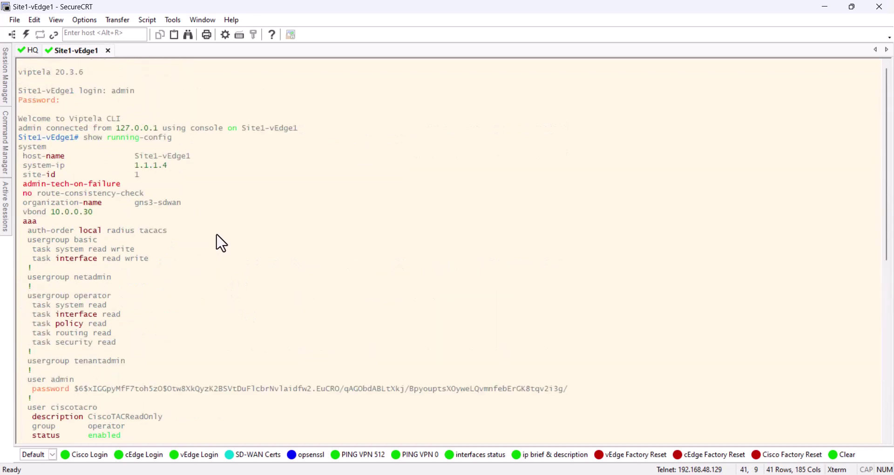
{"action": "scroll", "coordinate": [205, 272], "scroll_direction": "down", "scroll_amount": 12}
{"action": "key", "text": "space"}
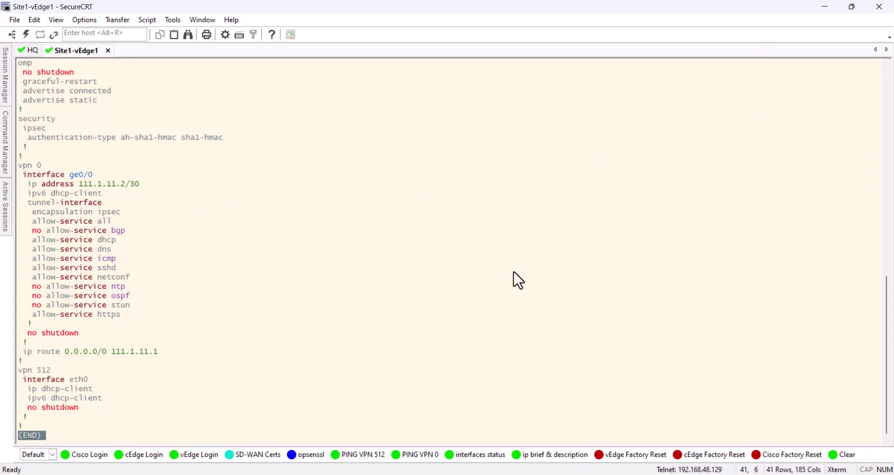
Fill Site1-vEdge1's System IP with 1.1.1.4 and Hostname with Site1-vEdge-1
{"action": "key", "text": "alt+Tab"}
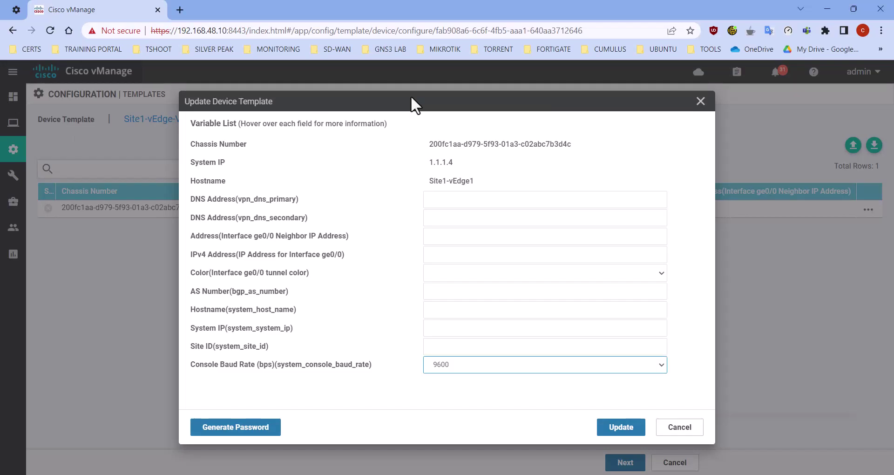
{"action": "left_click", "coordinate": [487, 350]}
{"action": "left_click", "coordinate": [493, 328]}
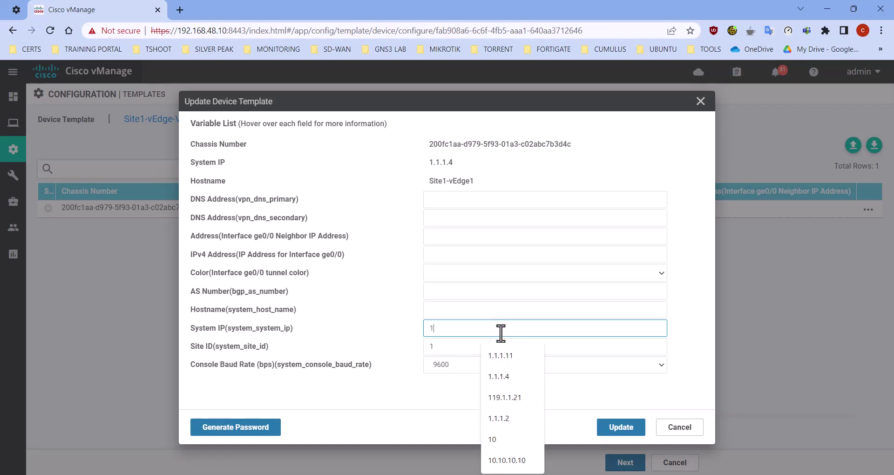
{"action": "left_click", "coordinate": [515, 379]}
{"action": "left_click", "coordinate": [472, 304]}
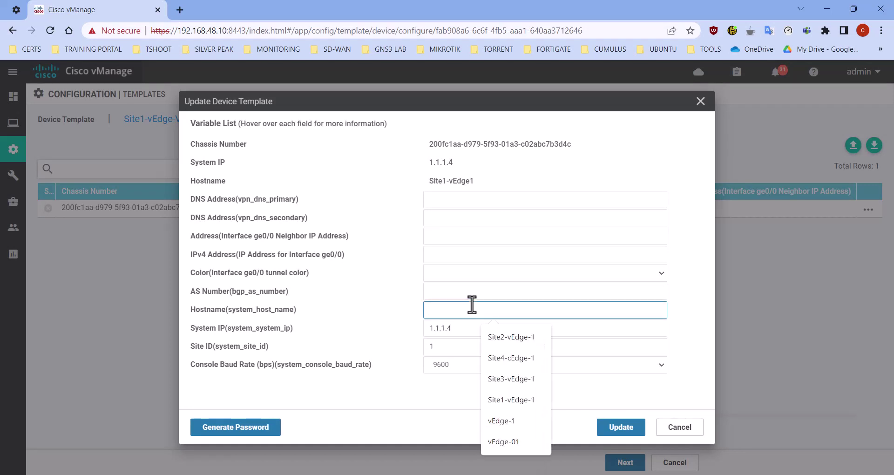
{"action": "type", "text": "Site"}
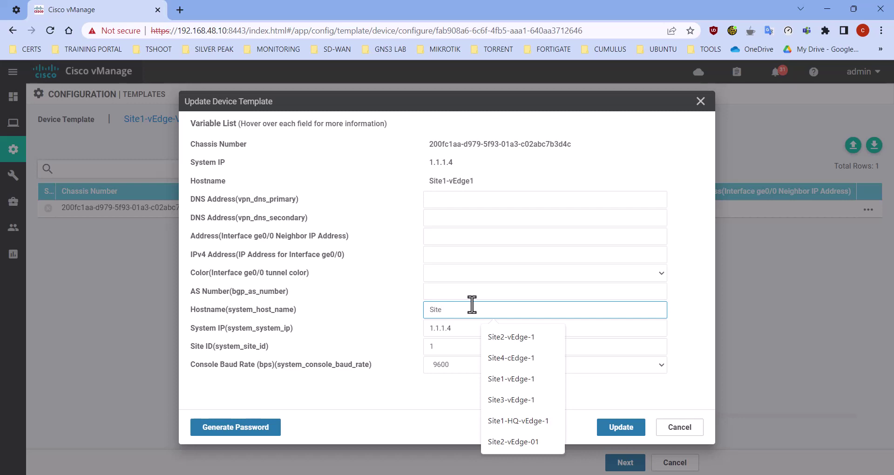
{"action": "type", "text": "1-vEdge-1"}
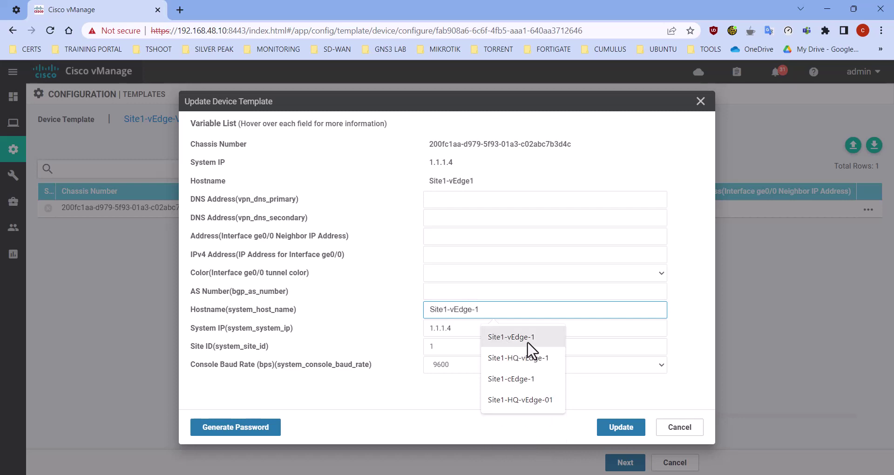
{"action": "left_click", "coordinate": [530, 343]}
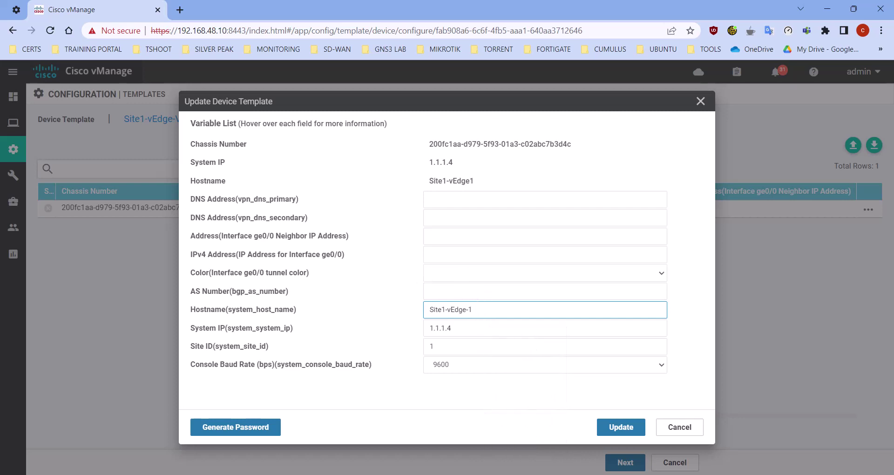
Set the AS Number variable to 65001
{"action": "key", "text": "alt+Tab"}
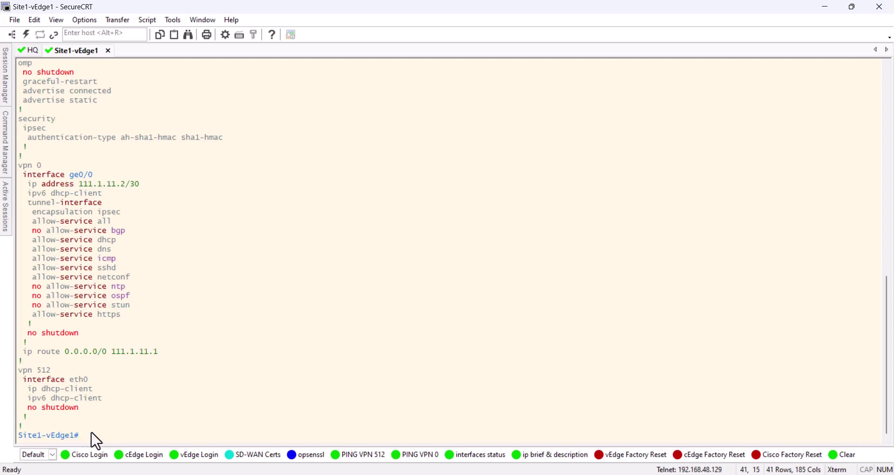
{"action": "left_click", "coordinate": [825, 8]}
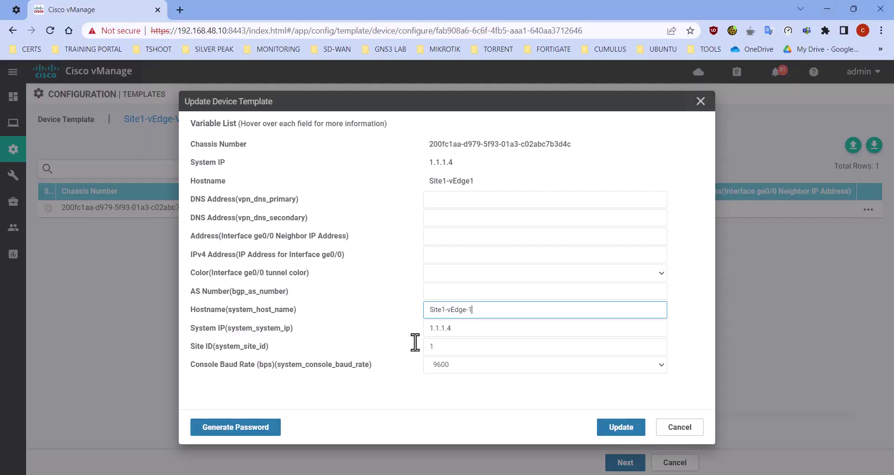
{"action": "left_click", "coordinate": [464, 293]}
{"action": "left_click", "coordinate": [495, 323]}
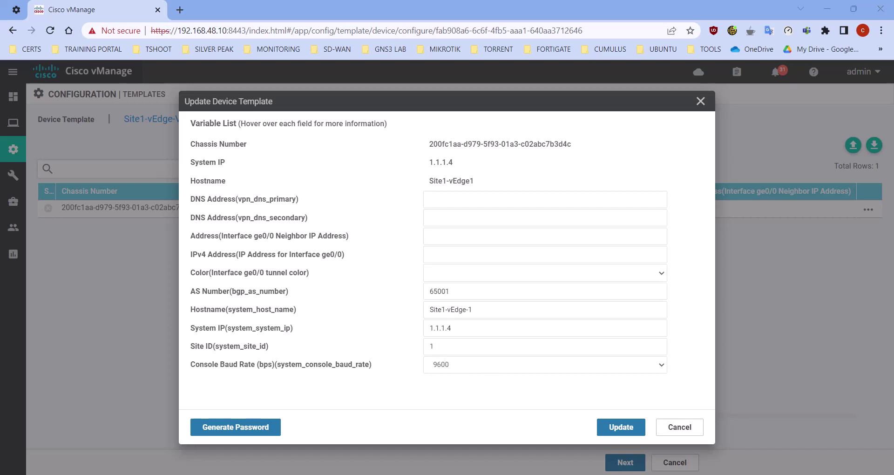
Check the HQ session, then set the ge0/0 tunnel color to default
{"action": "key", "text": "alt+Tab"}
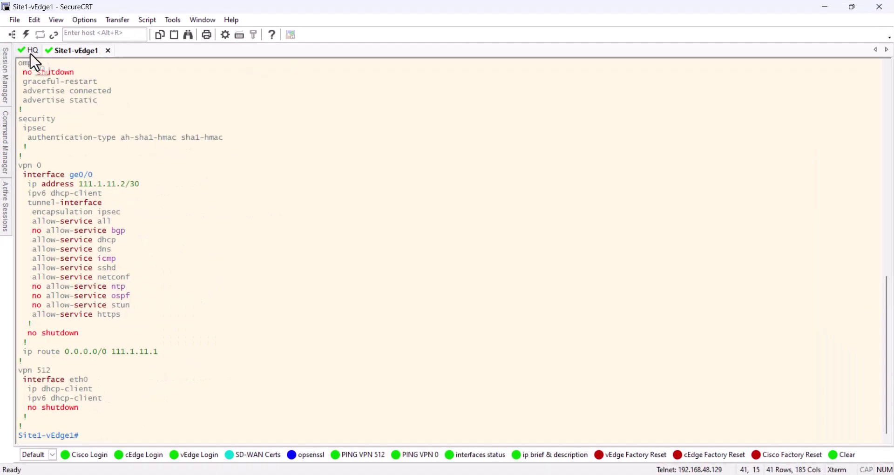
{"action": "left_click", "coordinate": [32, 50]}
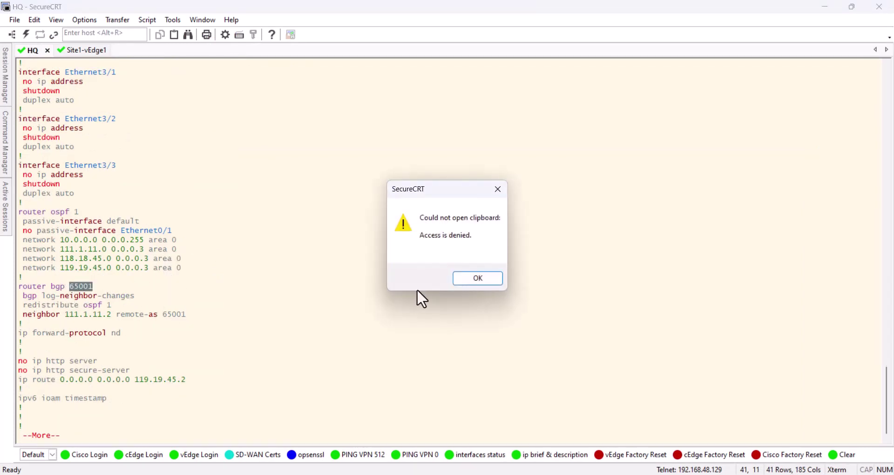
{"action": "left_click", "coordinate": [498, 278]}
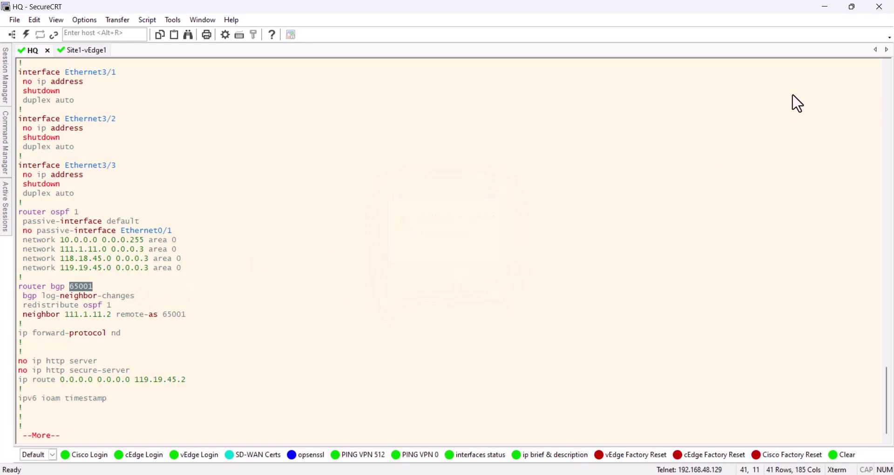
{"action": "left_click", "coordinate": [825, 9]}
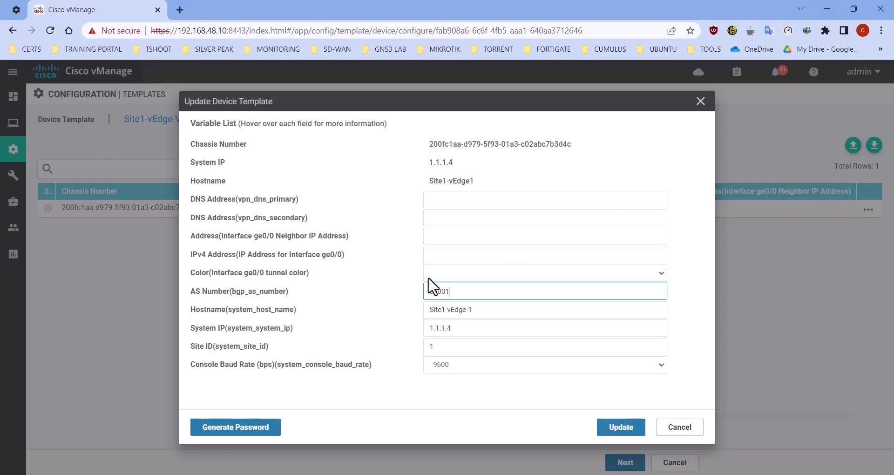
{"action": "left_click", "coordinate": [445, 277]}
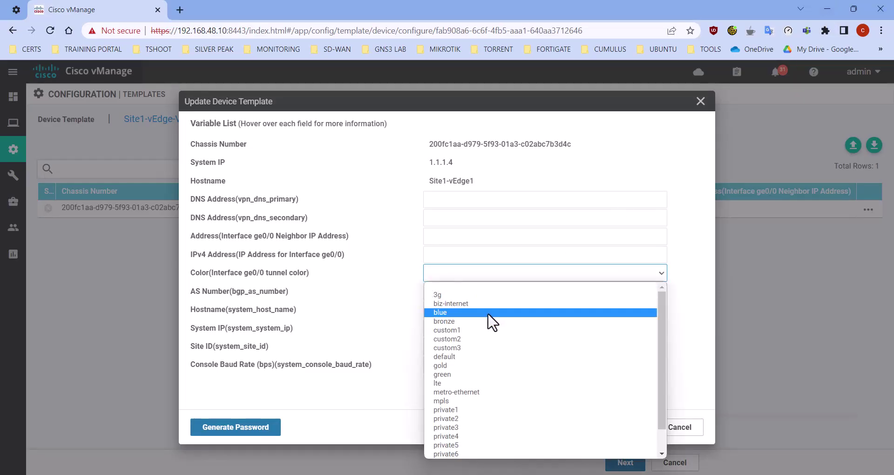
{"action": "left_click", "coordinate": [471, 365]}
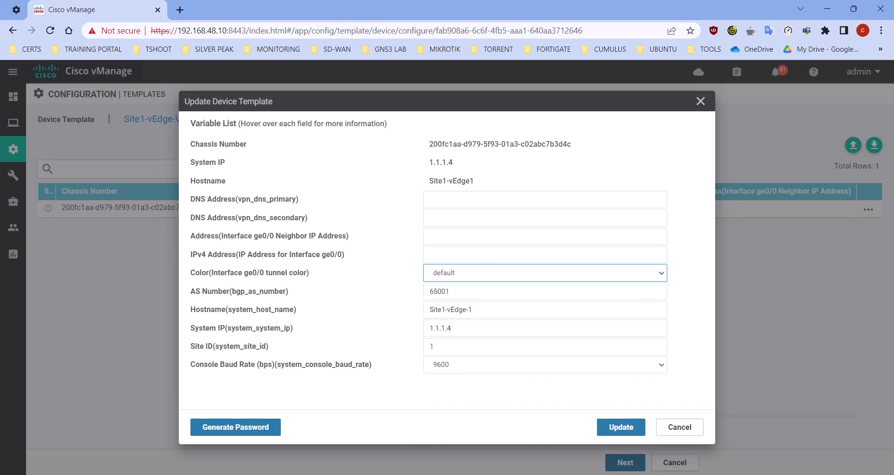
Copy the vEdge ge0/0 address 111.1.11.2/30 from the Site1-vEdge1 console
{"action": "key", "text": "alt+Tab"}
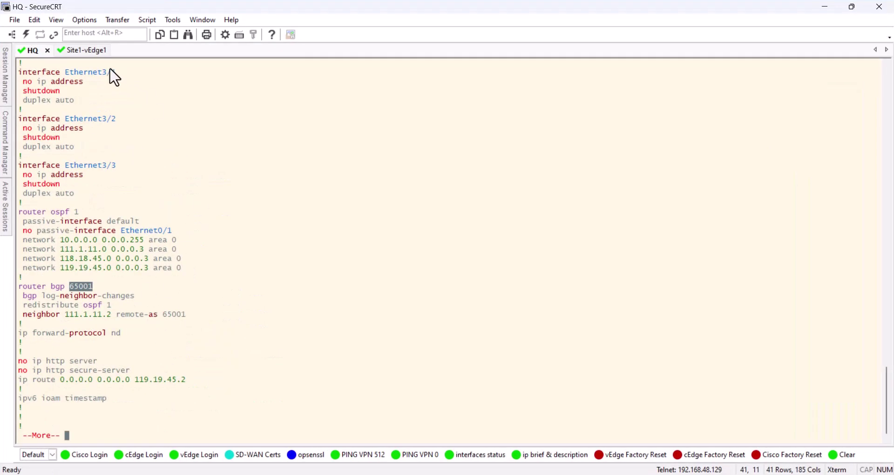
{"action": "left_click", "coordinate": [84, 50]}
{"action": "left_click_drag", "start_coordinate": [80, 183], "coordinate": [140, 187]}
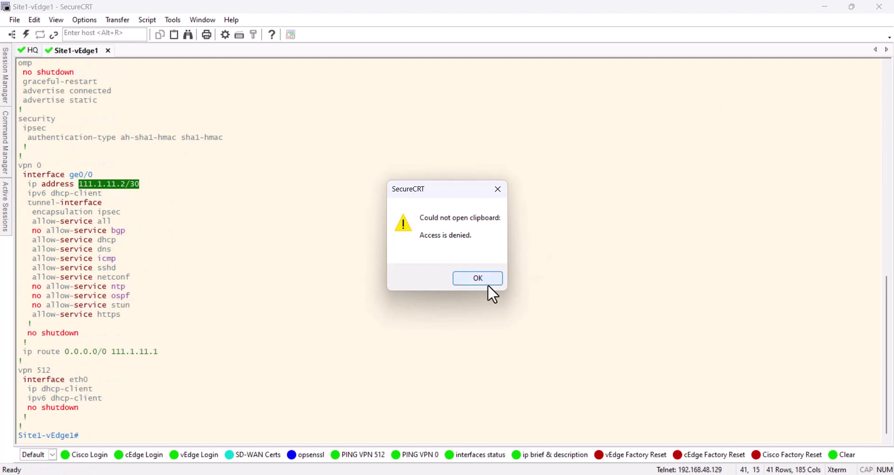
{"action": "left_click", "coordinate": [461, 281]}
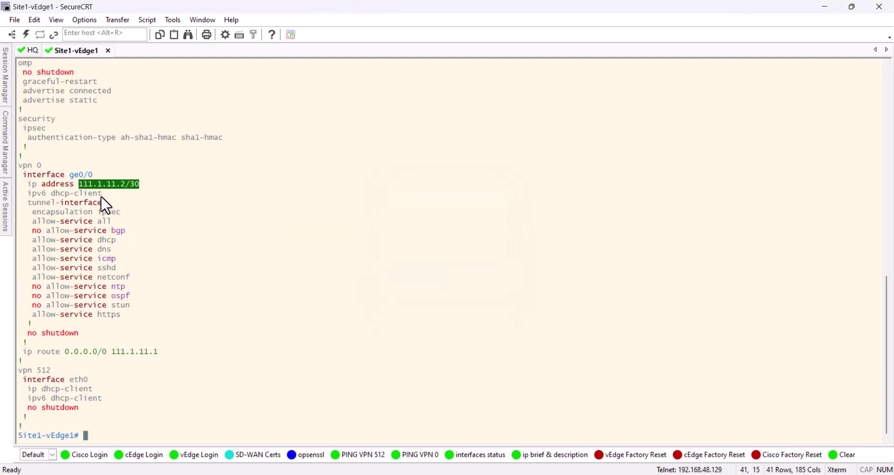
{"action": "left_click_drag", "start_coordinate": [88, 189], "coordinate": [139, 192]}
{"action": "key", "text": "ctrl+c"}
Enter ge0/0 IPv4 address 111.1.11.2/30 and neighbor IP 111.1.11.1
{"action": "left_click", "coordinate": [826, 7]}
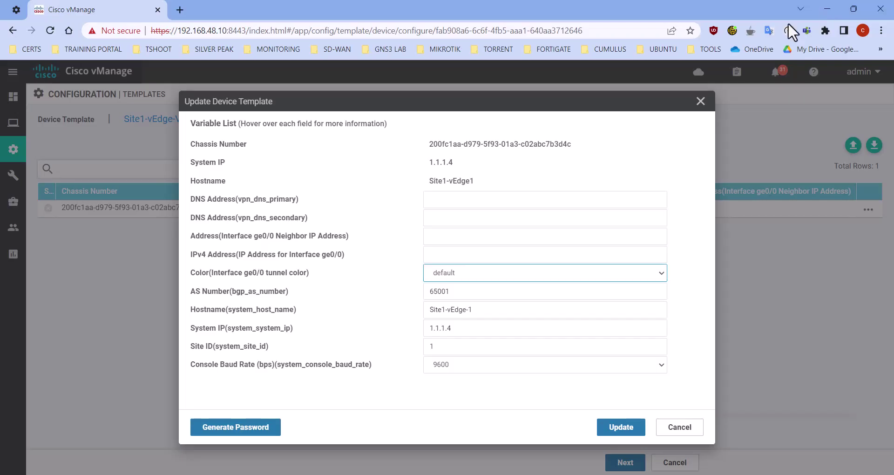
{"action": "left_click", "coordinate": [463, 255]}
{"action": "key", "text": "ctrl+v"}
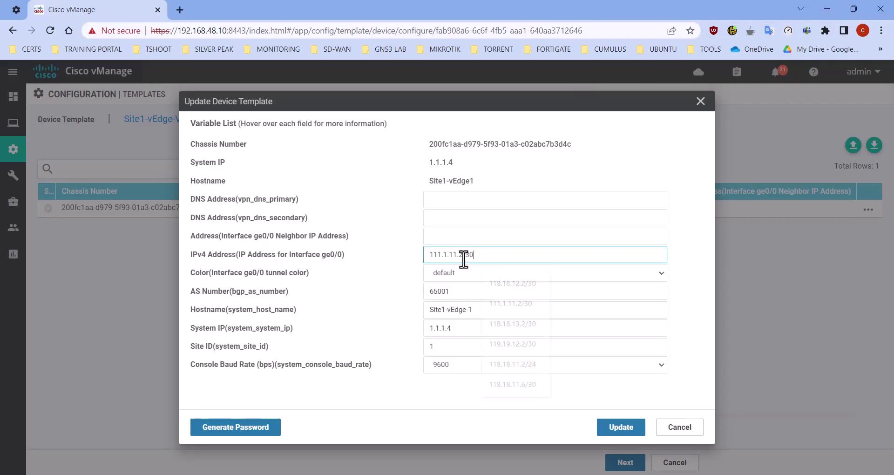
{"action": "left_click_drag", "start_coordinate": [463, 255], "coordinate": [409, 259]}
{"action": "key", "text": "ctrl+c"}
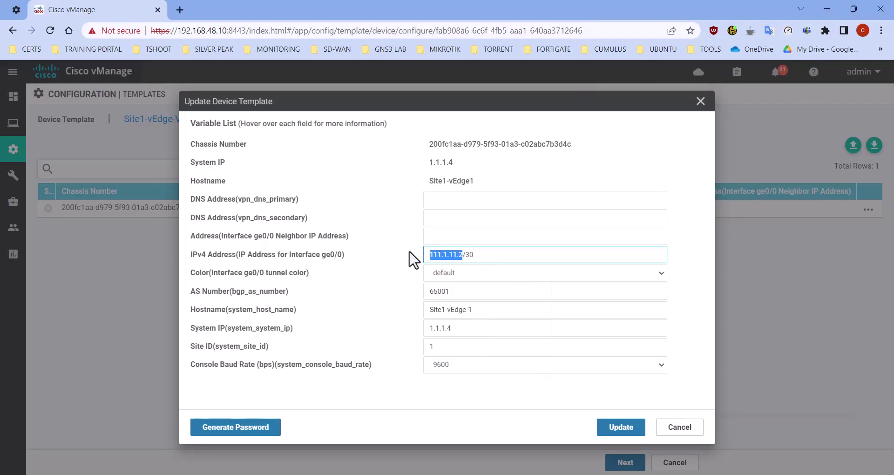
{"action": "left_click", "coordinate": [494, 238]}
{"action": "key", "text": "ctrl+v"}
{"action": "key", "text": "BackSpace"}
{"action": "type", "text": "1"}
Set secondary DNS to 4.4.2.2 and primary DNS to 8.8.8.8
{"action": "left_click", "coordinate": [463, 217]}
{"action": "left_click", "coordinate": [494, 243]}
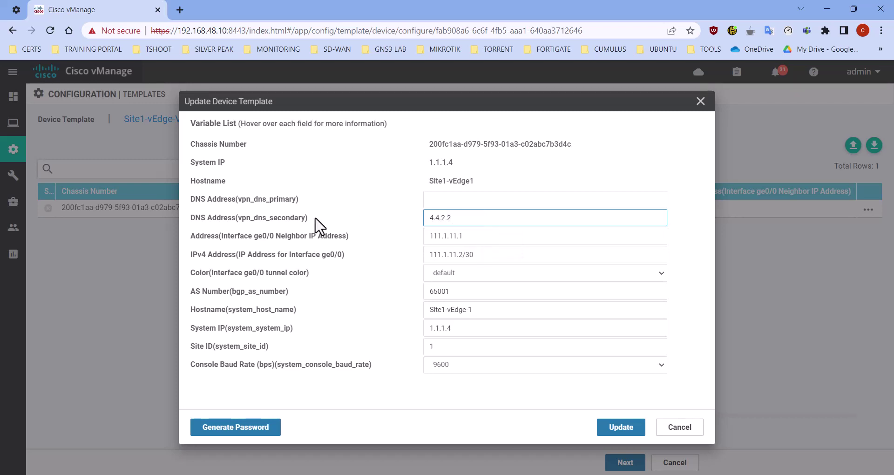
{"action": "left_click", "coordinate": [439, 200]}
{"action": "left_click", "coordinate": [507, 227]}
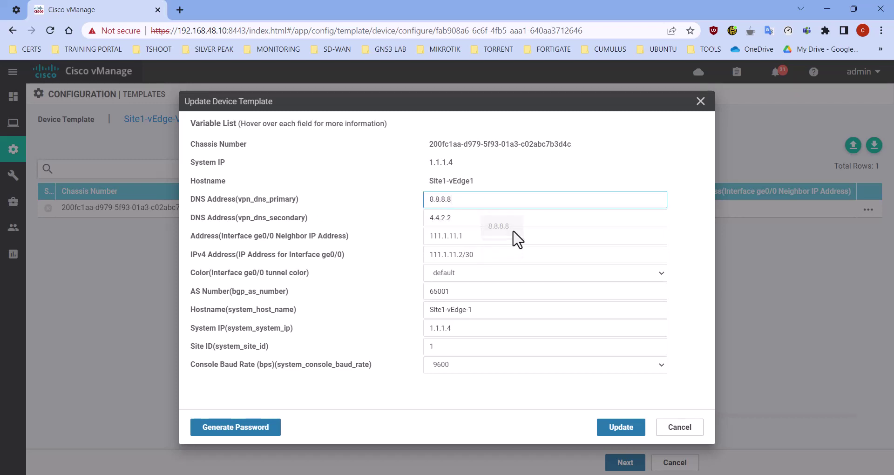
Apply the variables and open Site1-vEdge1's side-by-side config diff
{"action": "left_click", "coordinate": [617, 426]}
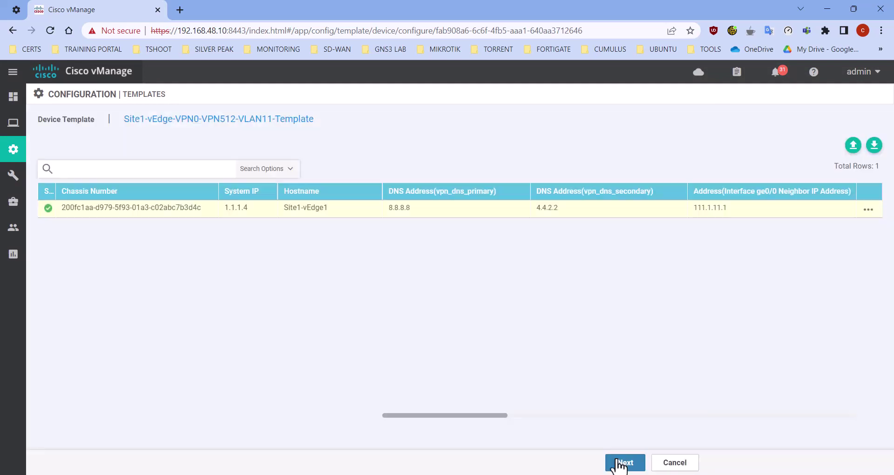
{"action": "left_click", "coordinate": [624, 464]}
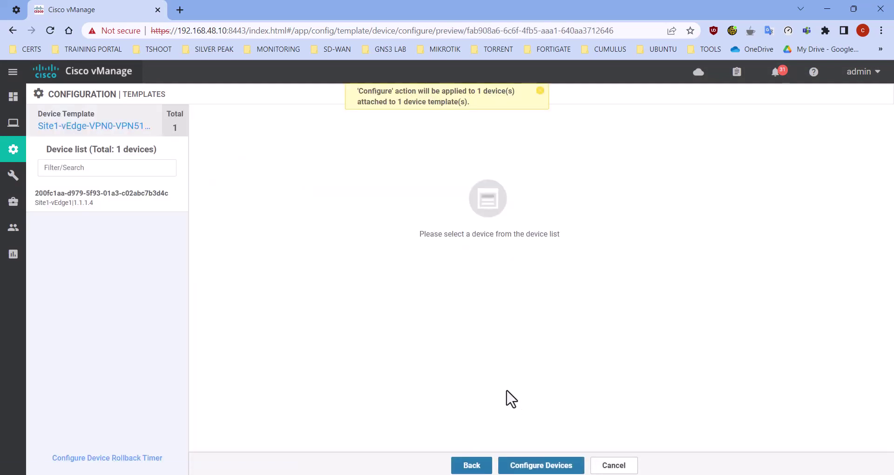
{"action": "left_click", "coordinate": [114, 205]}
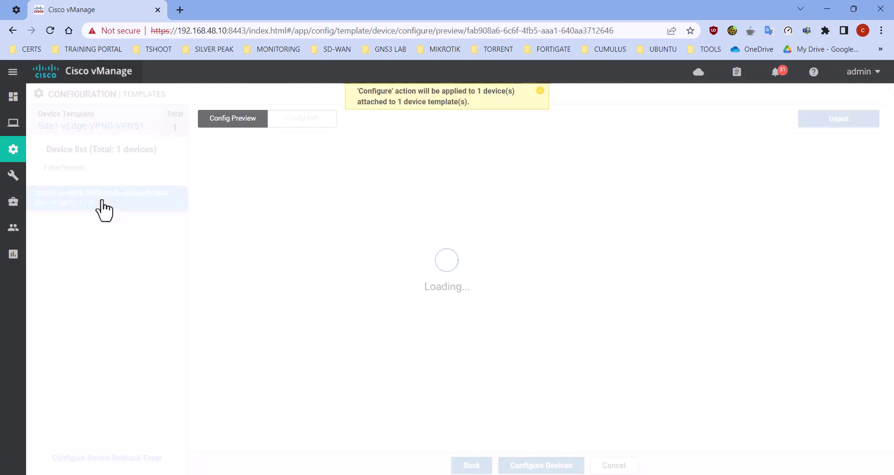
{"action": "left_click", "coordinate": [540, 91]}
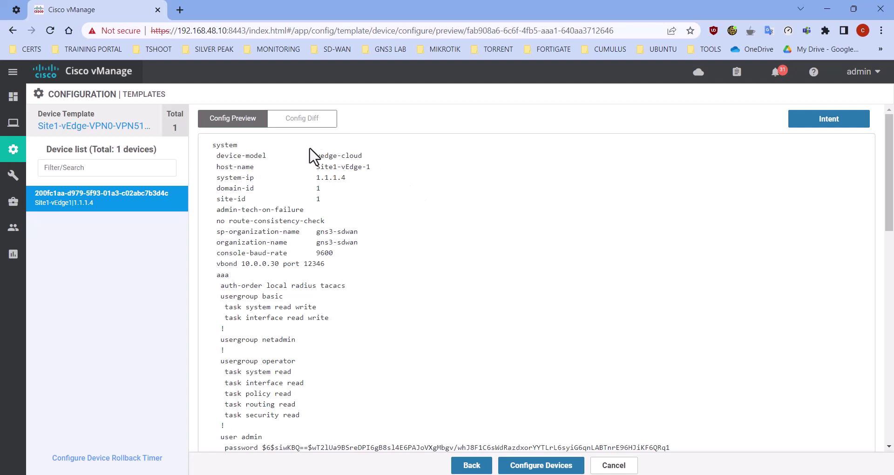
{"action": "left_click", "coordinate": [305, 122]}
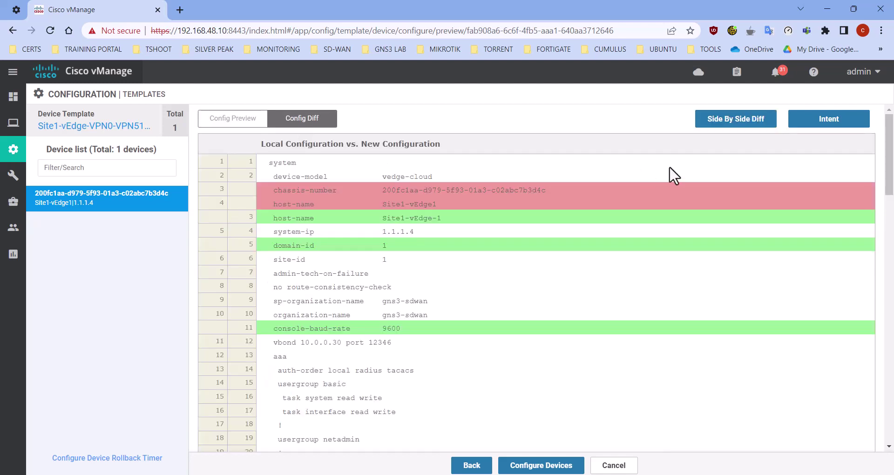
{"action": "left_click", "coordinate": [734, 121]}
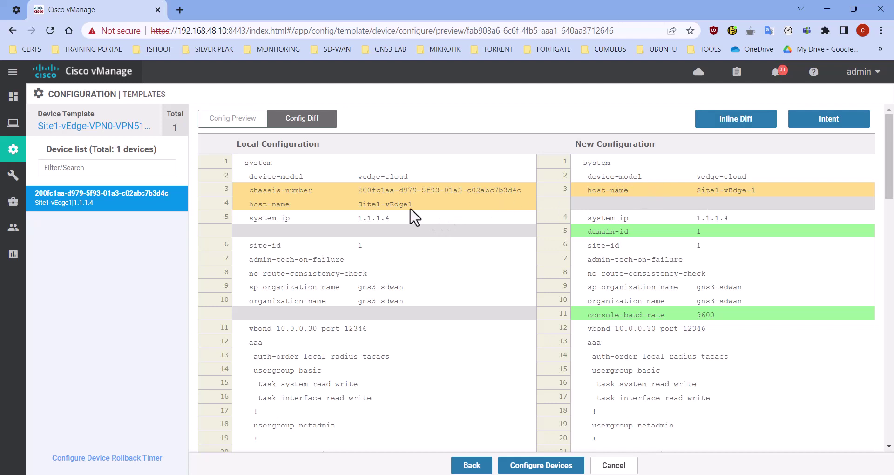
Review changes like hostname Site1-vEdge1 to Site1-vEdge-1 and console baud rate 9600
{"action": "left_click_drag", "start_coordinate": [360, 205], "coordinate": [412, 204]}
{"action": "left_click_drag", "start_coordinate": [693, 190], "coordinate": [757, 191]}
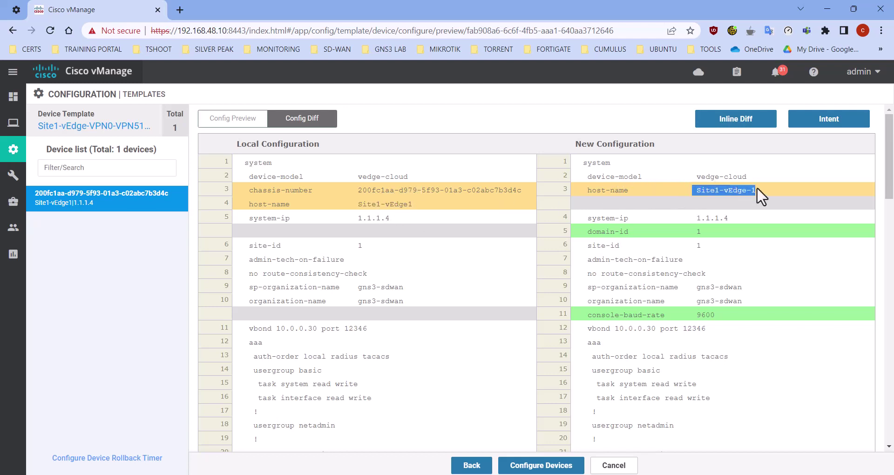
{"action": "scroll", "coordinate": [652, 267], "scroll_direction": "down", "scroll_amount": 1}
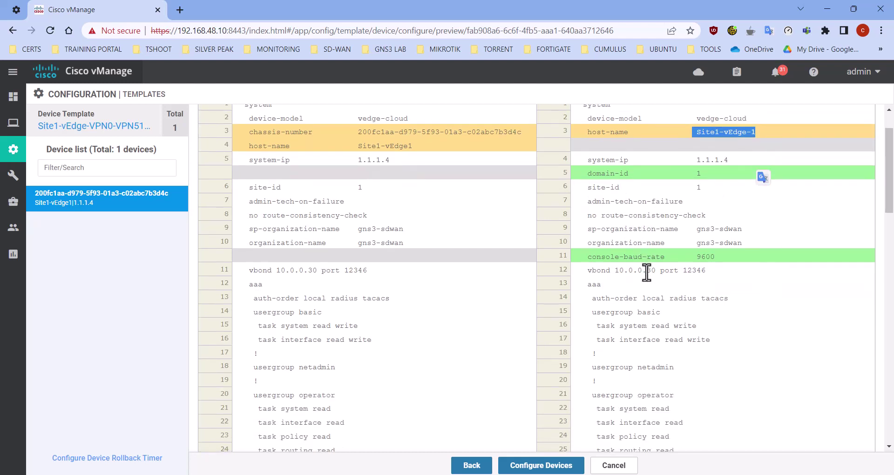
{"action": "left_click_drag", "start_coordinate": [590, 257], "coordinate": [716, 258]}
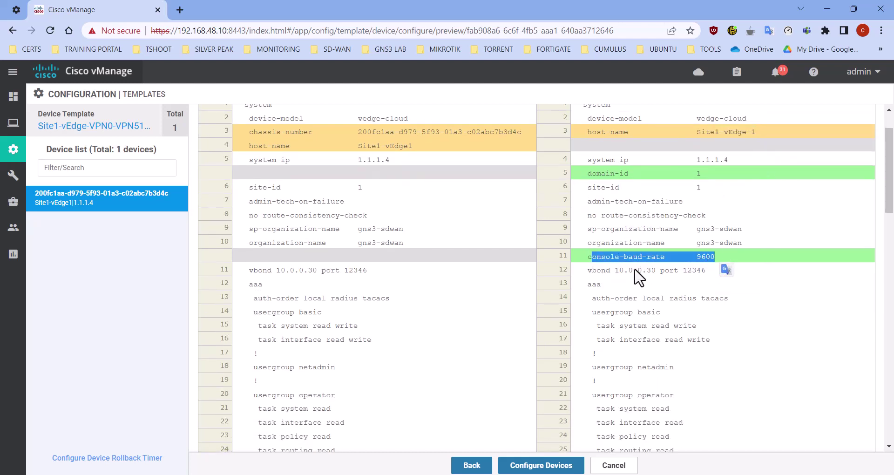
{"action": "left_click", "coordinate": [279, 261]}
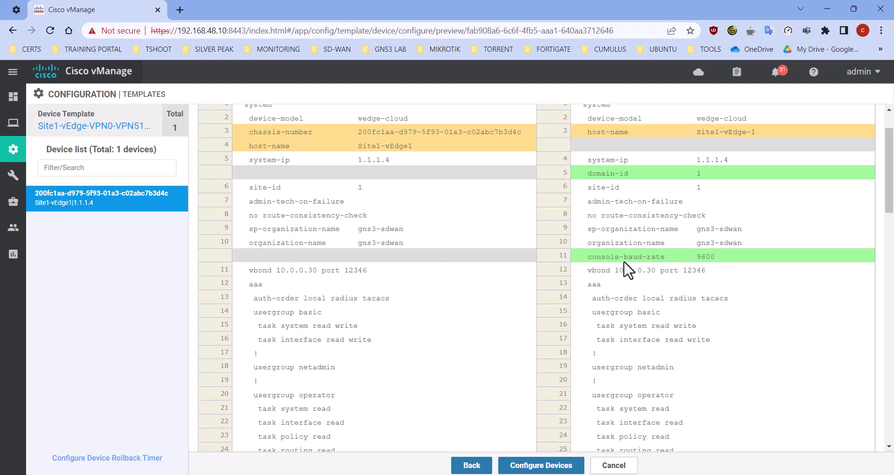
{"action": "left_click_drag", "start_coordinate": [624, 262], "coordinate": [704, 261]}
{"action": "scroll", "coordinate": [661, 293], "scroll_direction": "down", "scroll_amount": 4}
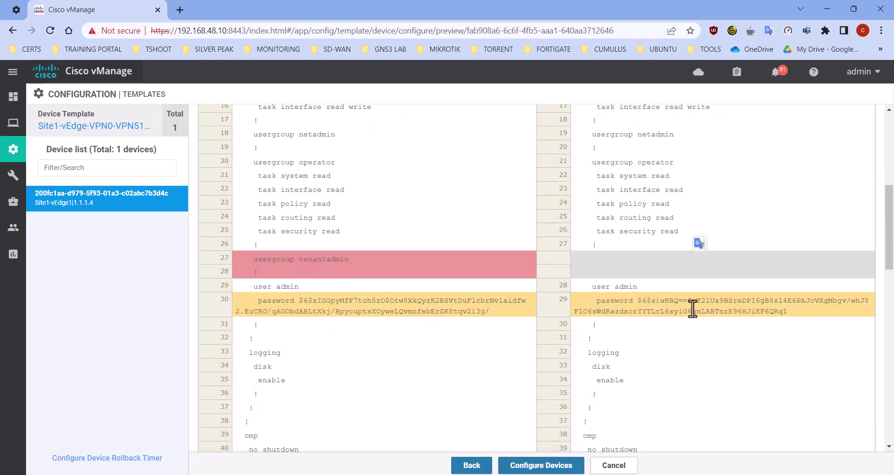
{"action": "scroll", "coordinate": [689, 310], "scroll_direction": "down", "scroll_amount": 6}
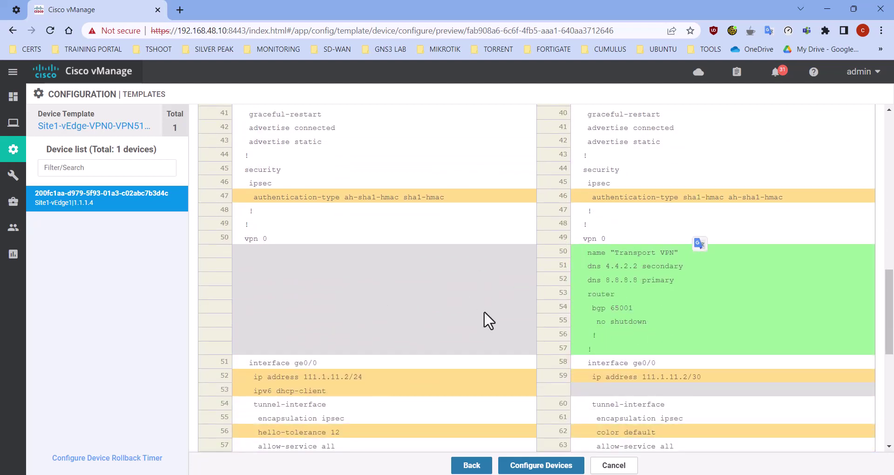
{"action": "scroll", "coordinate": [605, 327], "scroll_direction": "down", "scroll_amount": 2}
{"action": "scroll", "coordinate": [654, 331], "scroll_direction": "down", "scroll_amount": 2}
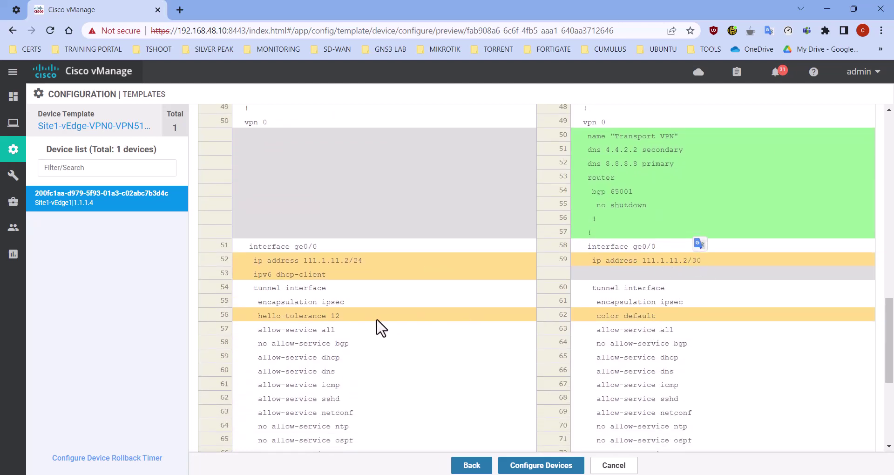
{"action": "scroll", "coordinate": [646, 320], "scroll_direction": "down", "scroll_amount": 5}
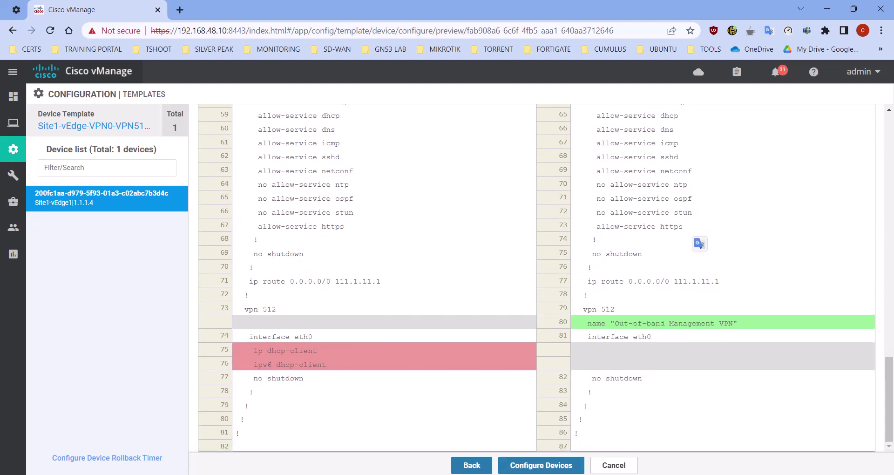
Configure Site1-vEdge1 with the new template and refresh the expanded task log to track progress
{"action": "left_click", "coordinate": [543, 466]}
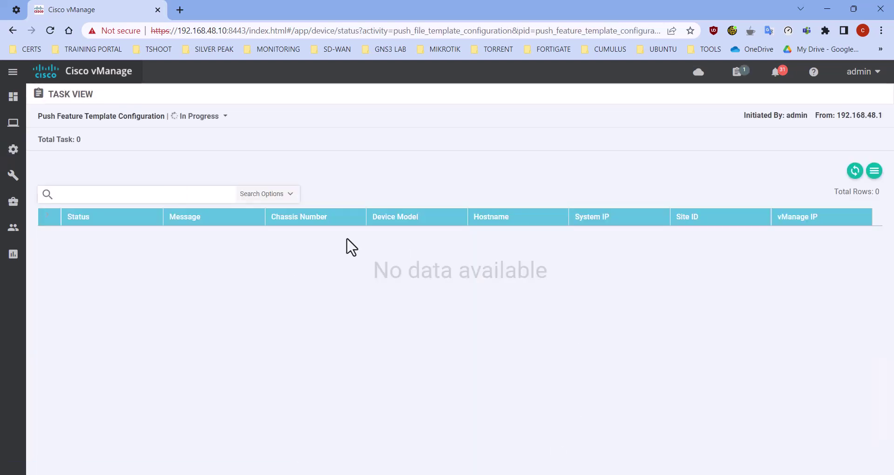
{"action": "left_click", "coordinate": [857, 173]}
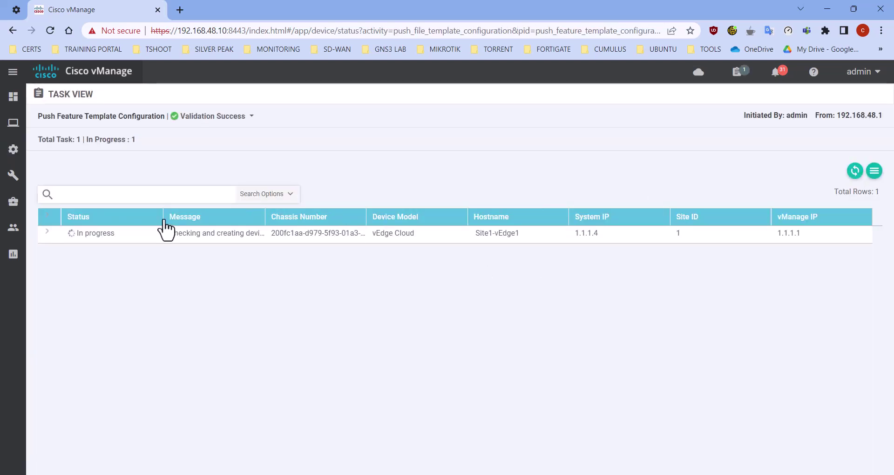
{"action": "left_click", "coordinate": [48, 232]}
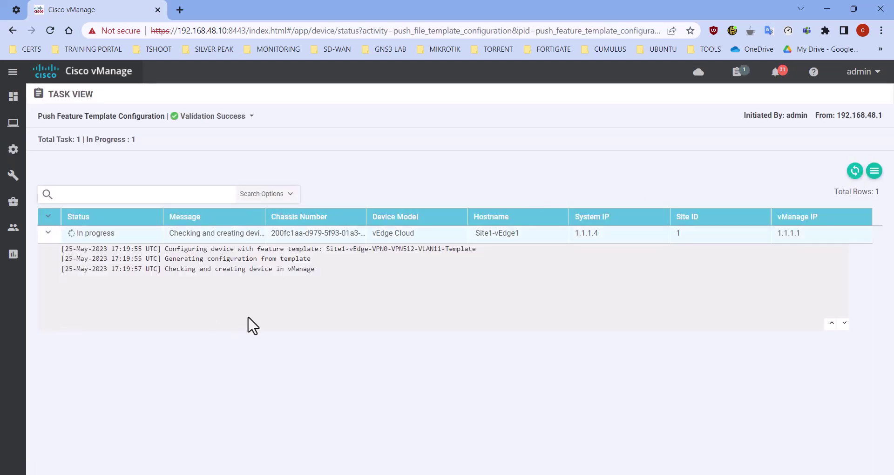
{"action": "left_click", "coordinate": [855, 176]}
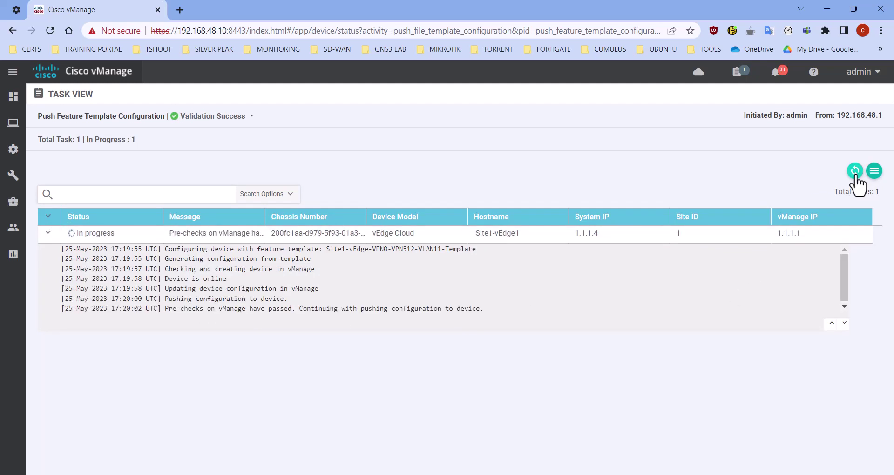
{"action": "mouse_move", "coordinate": [13, 254]}
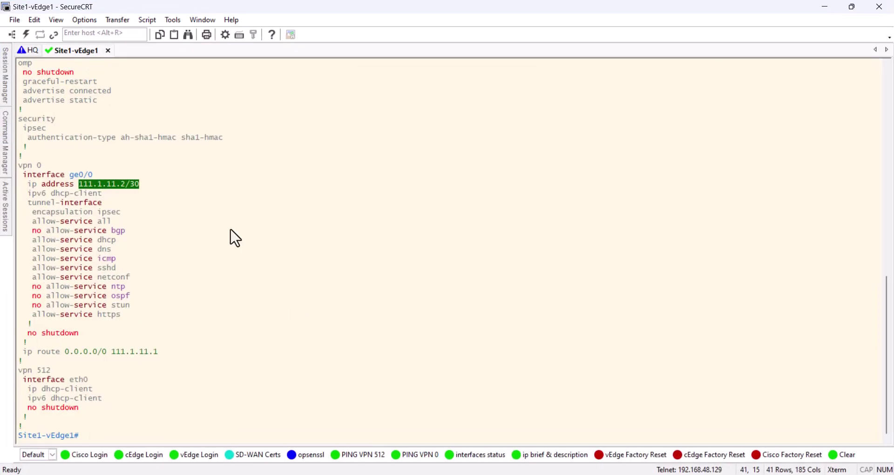
Get fresh prompts on Site1-vEdge1 and highlight its hostname on the prompt lines
{"action": "left_click", "coordinate": [254, 258]}
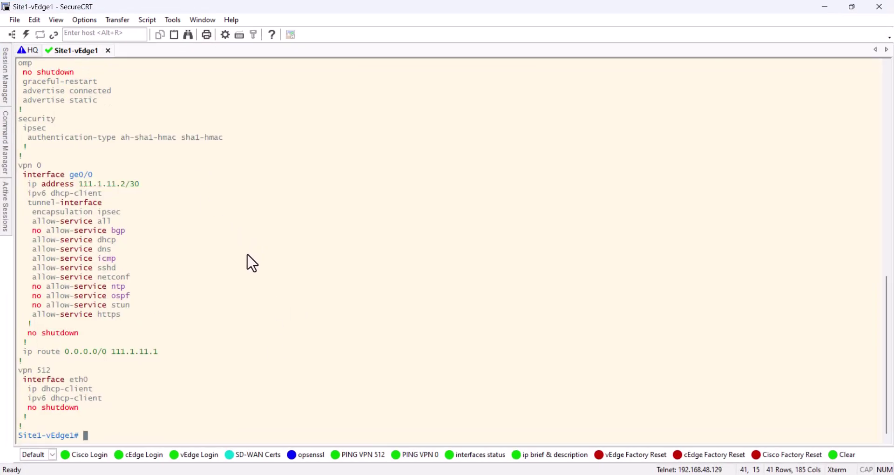
{"action": "key", "text": "Return"}
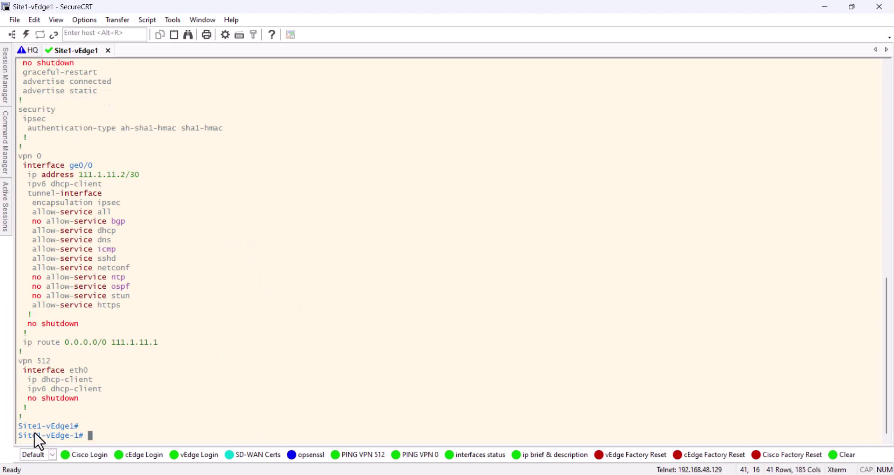
{"action": "left_click_drag", "start_coordinate": [18, 426], "coordinate": [72, 429]}
{"action": "left_click_drag", "start_coordinate": [19, 437], "coordinate": [77, 434]}
{"action": "left_click", "coordinate": [215, 399]}
{"action": "key", "text": "Return"}
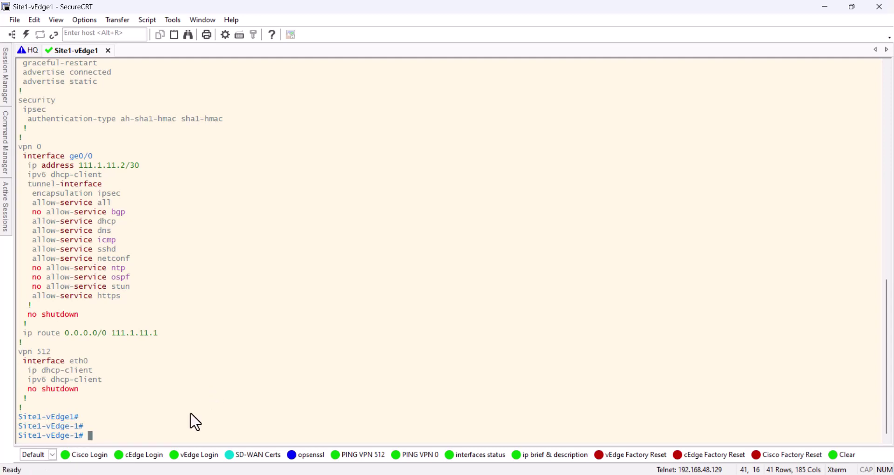
{"action": "key", "text": "Return"}
{"action": "key", "text": "Return"}
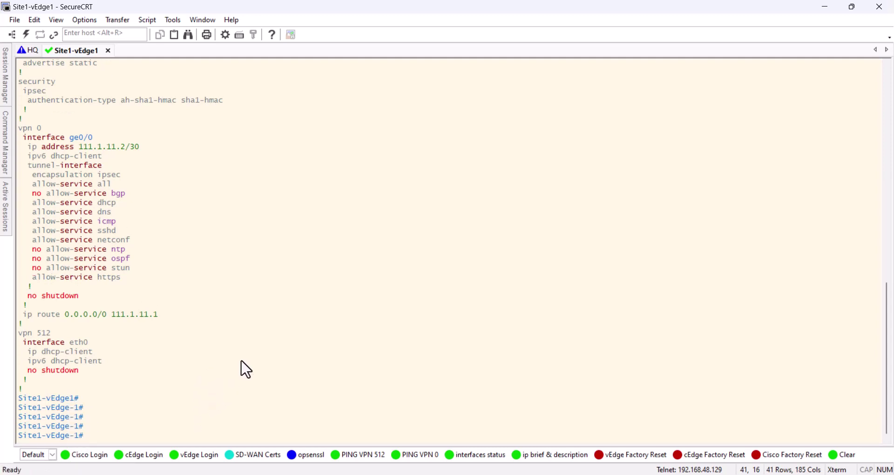
Page through the remaining HQ router config output back to its prompt
{"action": "left_click", "coordinate": [29, 50]}
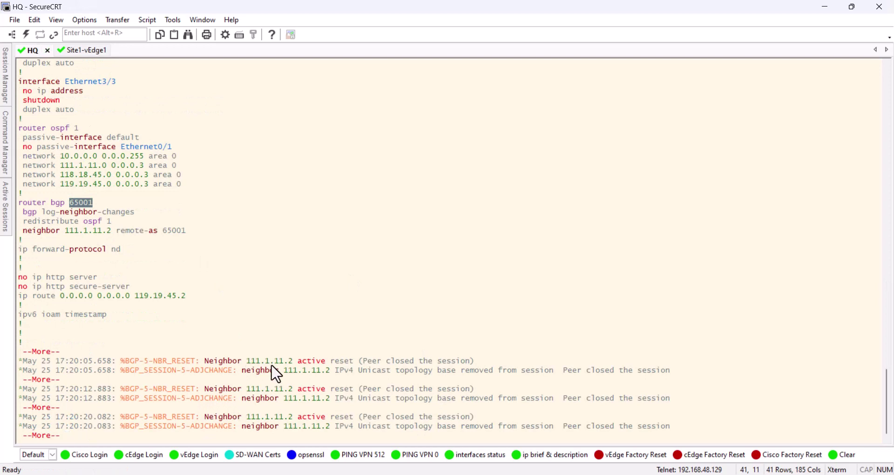
{"action": "key", "text": "Return"}
{"action": "key", "text": "Return"}
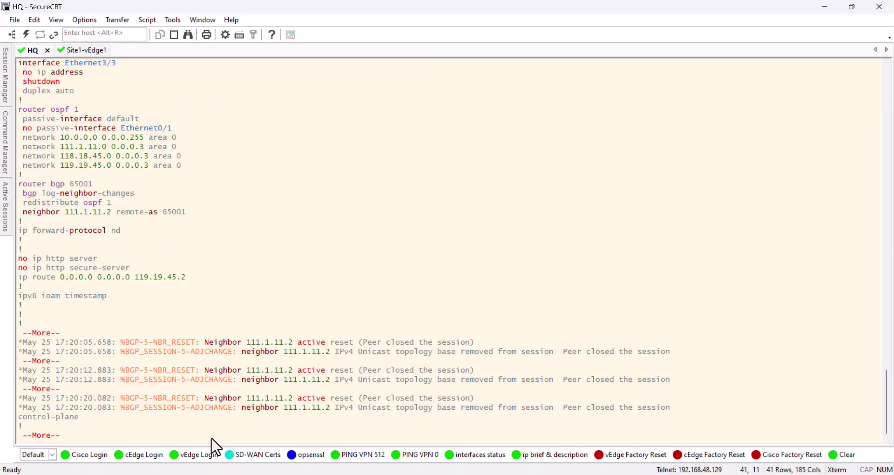
{"action": "key", "text": "q"}
{"action": "key", "text": "Return"}
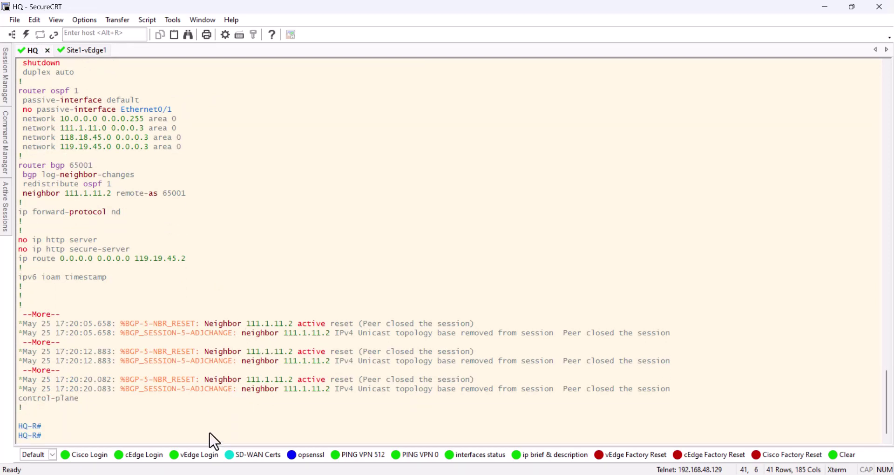
Rerun 'show bgp summary | tab' on Site1-vEdge1, which still shows zero BGP peers
{"action": "left_click", "coordinate": [98, 52]}
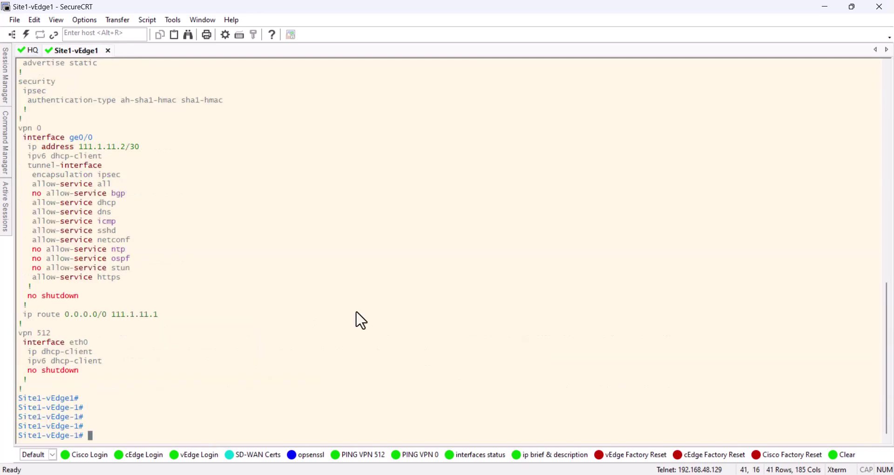
{"action": "key", "text": "Return"}
{"action": "key", "text": "Return"}
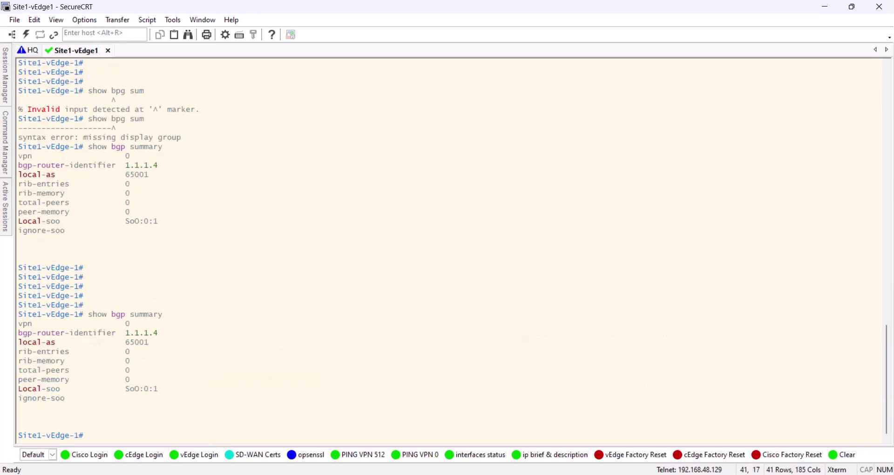
{"action": "key", "text": "Up"}
{"action": "type", "text": "| tab"}
{"action": "key", "text": "Return"}
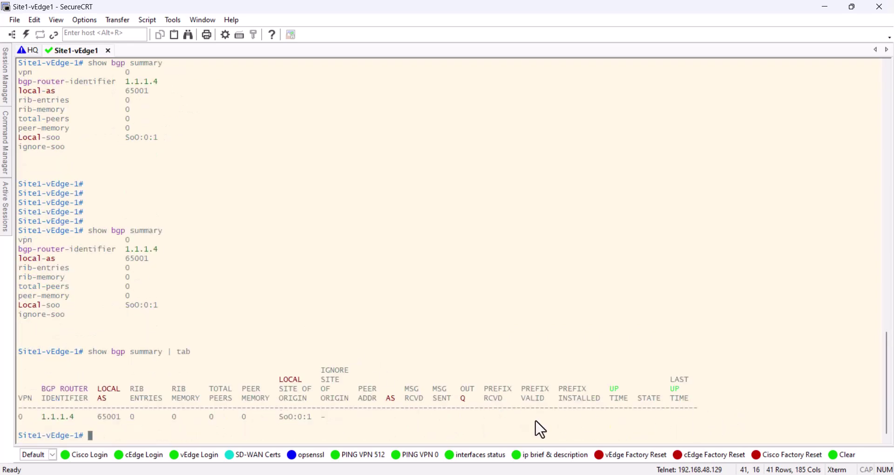
{"action": "key", "text": "Up"}
{"action": "key", "text": "Return"}
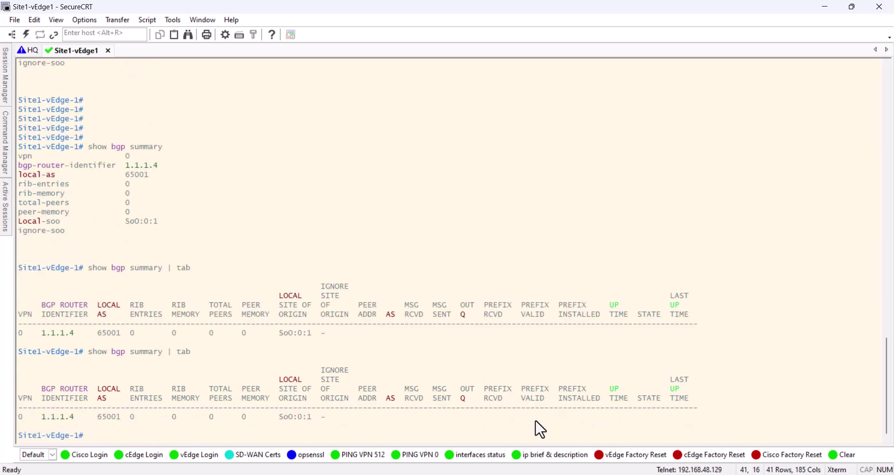
{"action": "key", "text": "Up"}
{"action": "key", "text": "Return"}
{"action": "key", "text": "Up"}
{"action": "key", "text": "Return"}
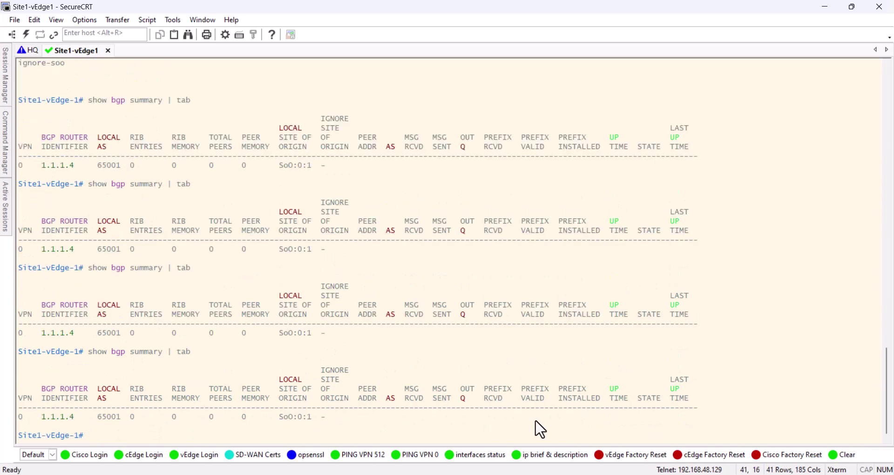
{"action": "left_click", "coordinate": [30, 51]}
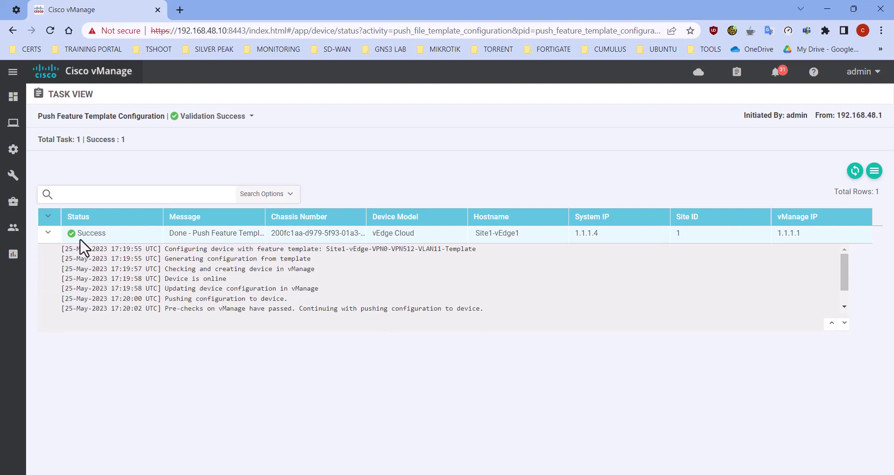
Open the All-BR-HQ-vEdge-VPN0-BGP-Template feature template for editing
{"action": "left_click_drag", "start_coordinate": [79, 239], "coordinate": [107, 234]}
{"action": "mouse_move", "coordinate": [14, 153]}
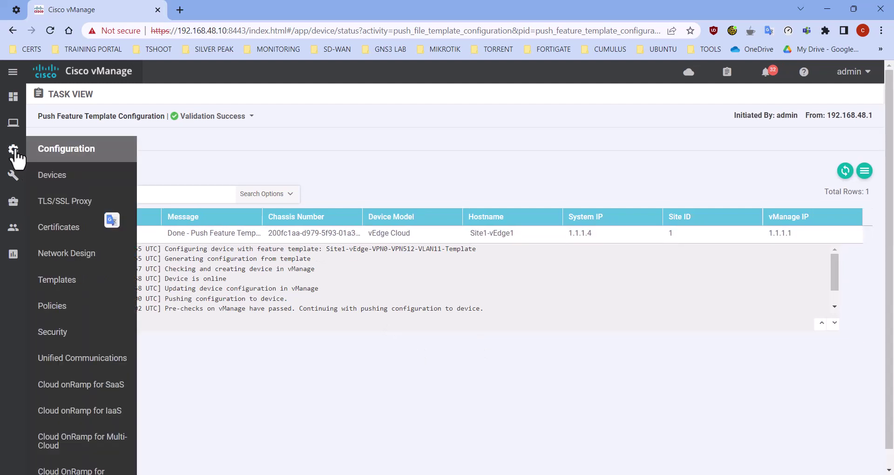
{"action": "left_click", "coordinate": [78, 281]}
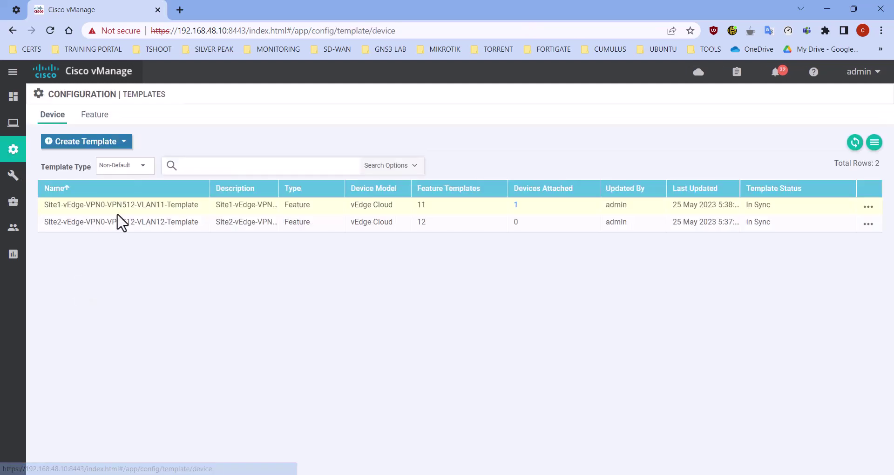
{"action": "left_click", "coordinate": [95, 115]}
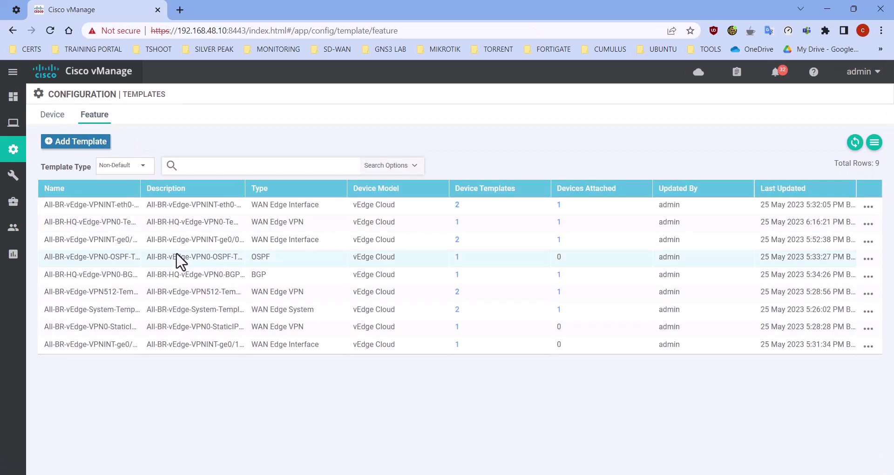
{"action": "left_click", "coordinate": [869, 278]}
{"action": "left_click", "coordinate": [804, 320]}
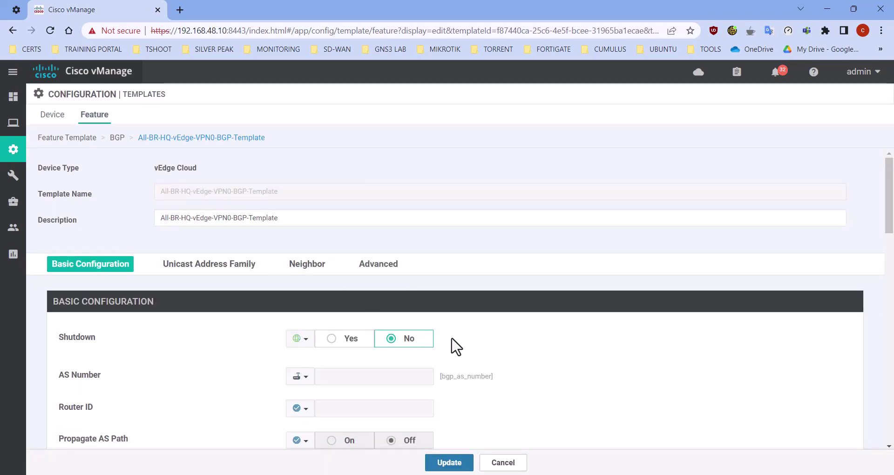
Add a new BGP neighbor whose address is device specific
{"action": "scroll", "coordinate": [456, 343], "scroll_direction": "down", "scroll_amount": 3}
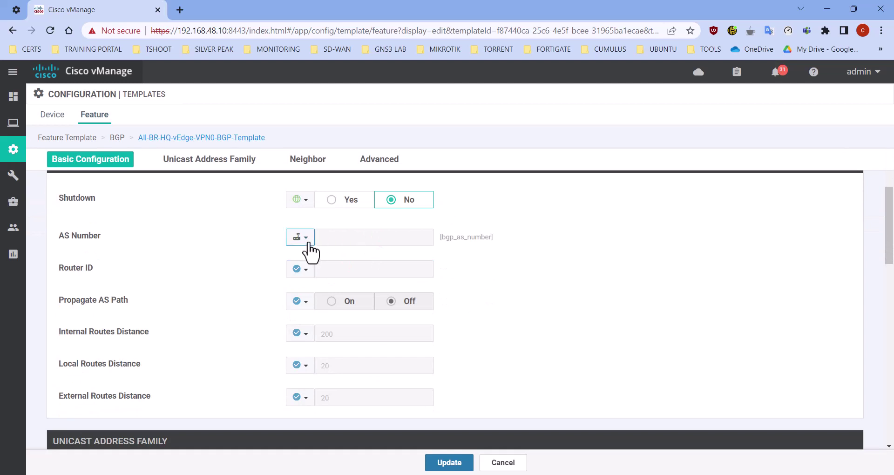
{"action": "scroll", "coordinate": [315, 284], "scroll_direction": "down", "scroll_amount": 3}
{"action": "scroll", "coordinate": [273, 298], "scroll_direction": "down", "scroll_amount": 8}
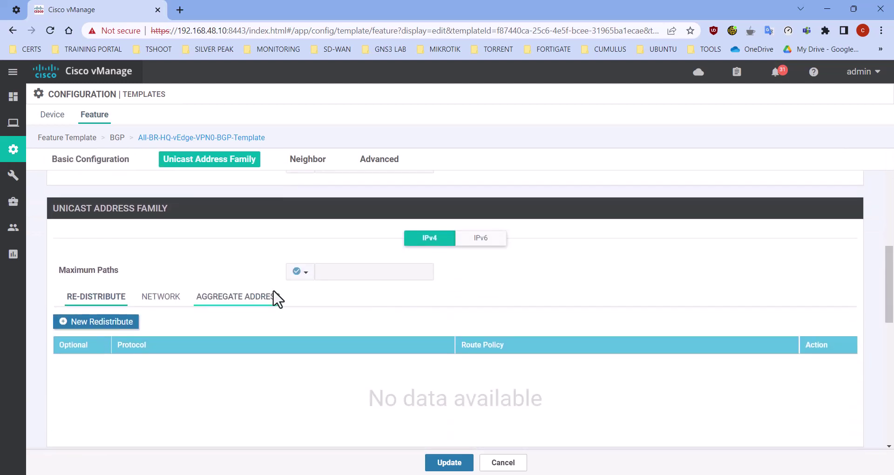
{"action": "scroll", "coordinate": [262, 292], "scroll_direction": "down", "scroll_amount": 1}
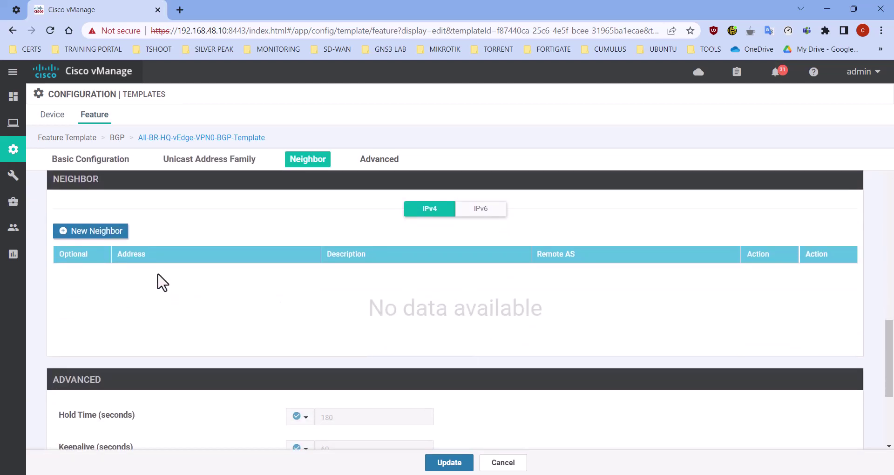
{"action": "left_click", "coordinate": [96, 238]}
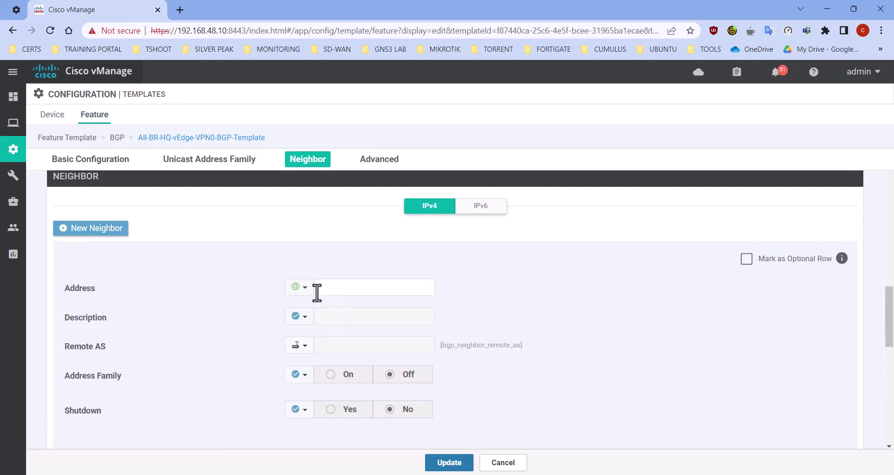
{"action": "left_click", "coordinate": [304, 287]}
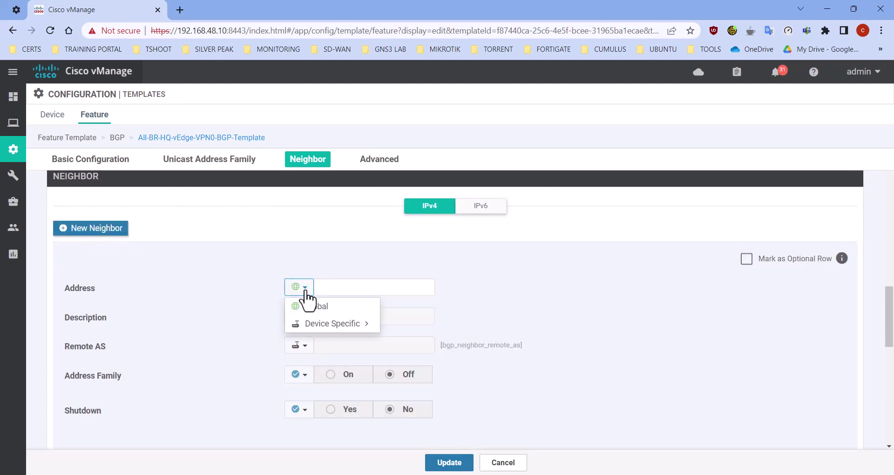
{"action": "left_click", "coordinate": [338, 287]}
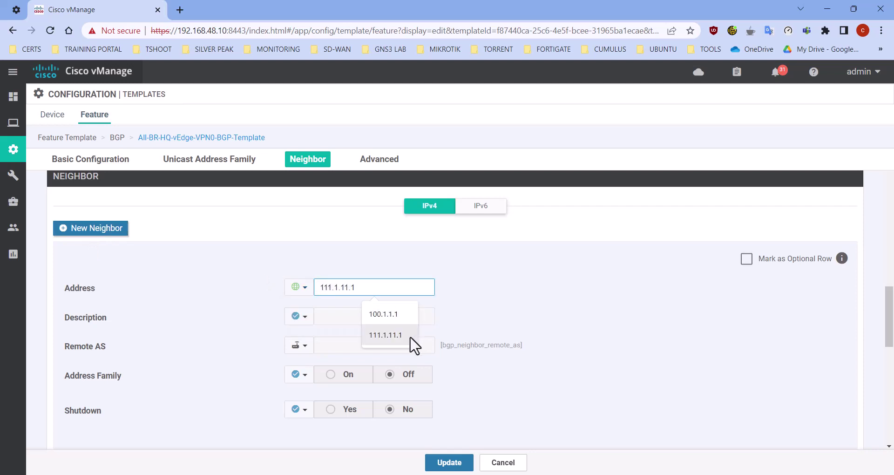
{"action": "left_click", "coordinate": [299, 288]}
{"action": "mouse_move", "coordinate": [331, 325]}
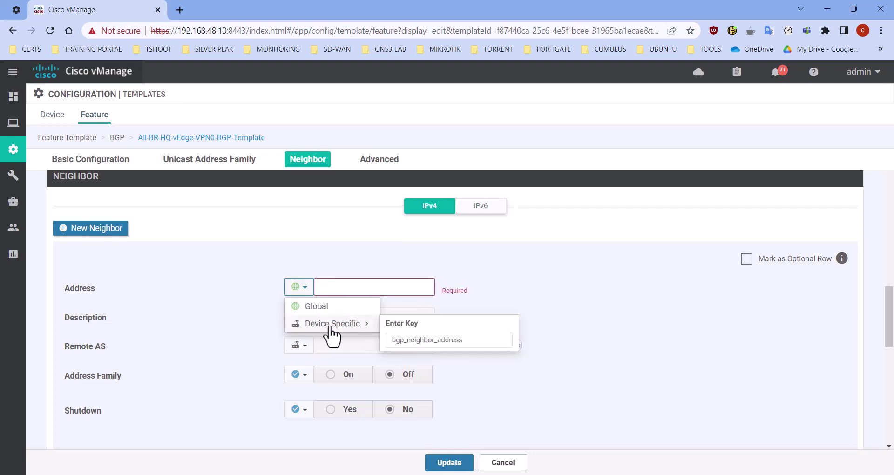
{"action": "left_click", "coordinate": [362, 333]}
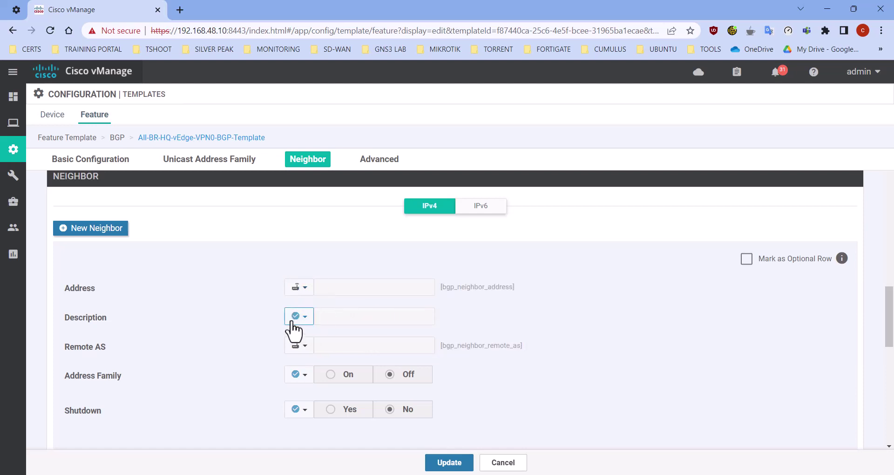
Set the neighbor's address family to Global/On with ipv4-unicast, add it, and update the template
{"action": "scroll", "coordinate": [280, 335], "scroll_direction": "down", "scroll_amount": 1}
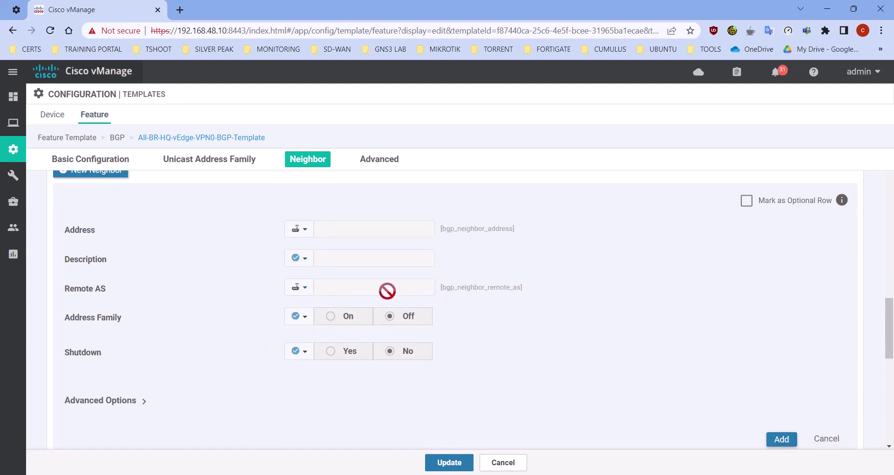
{"action": "left_click", "coordinate": [302, 318]}
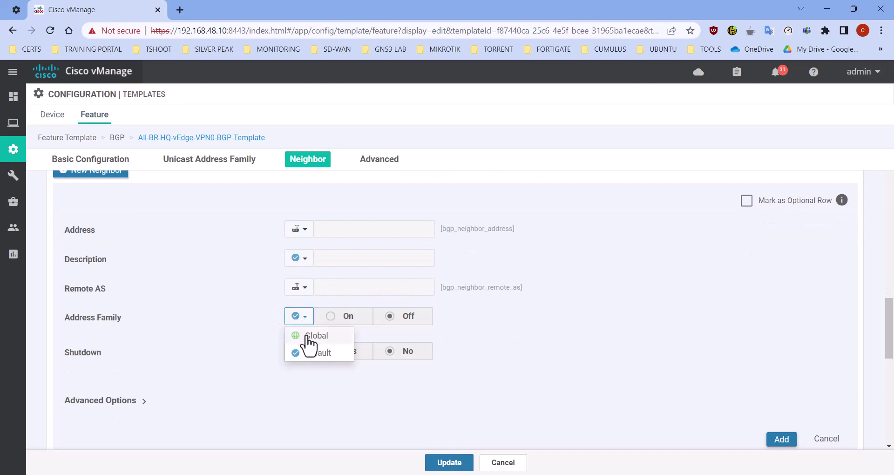
{"action": "left_click", "coordinate": [309, 336]}
{"action": "left_click", "coordinate": [335, 317]}
{"action": "scroll", "coordinate": [298, 333], "scroll_direction": "down", "scroll_amount": 1}
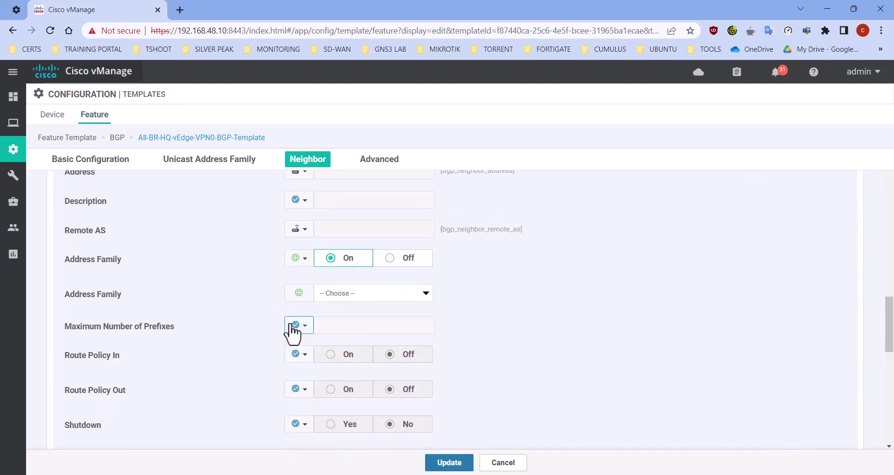
{"action": "left_click", "coordinate": [342, 298]}
{"action": "left_click", "coordinate": [345, 312]}
{"action": "scroll", "coordinate": [500, 310], "scroll_direction": "down", "scroll_amount": 1}
{"action": "scroll", "coordinate": [504, 311], "scroll_direction": "down", "scroll_amount": 2}
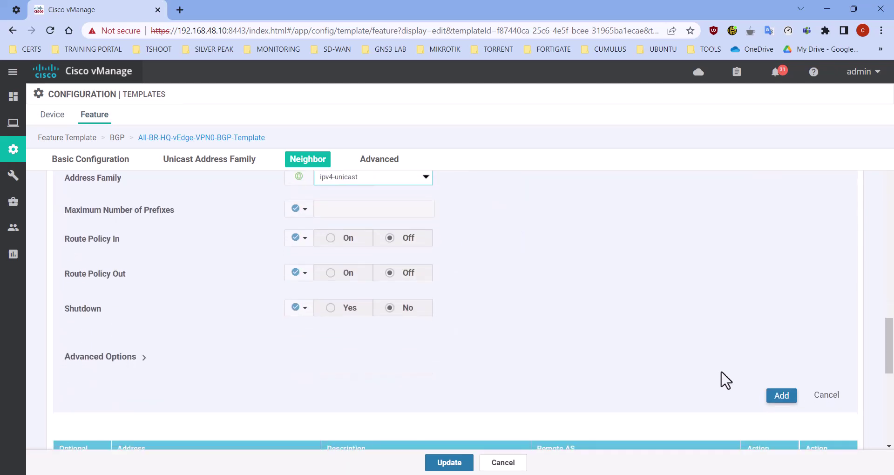
{"action": "left_click", "coordinate": [782, 396]}
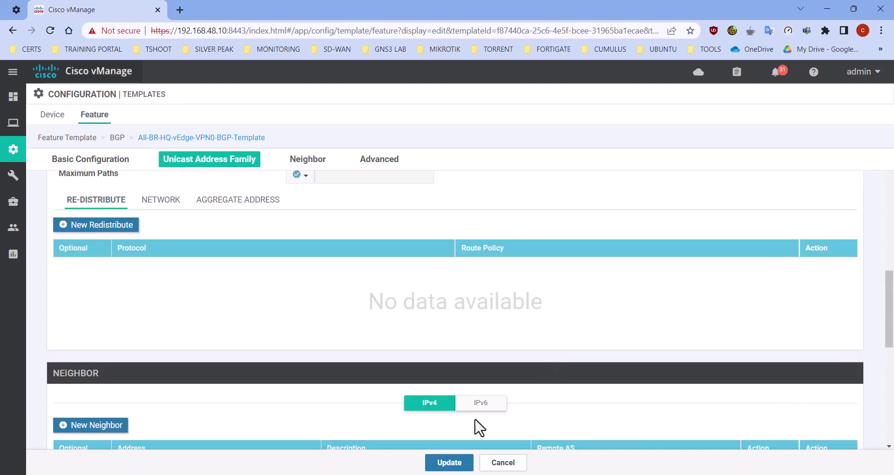
{"action": "left_click", "coordinate": [440, 462]}
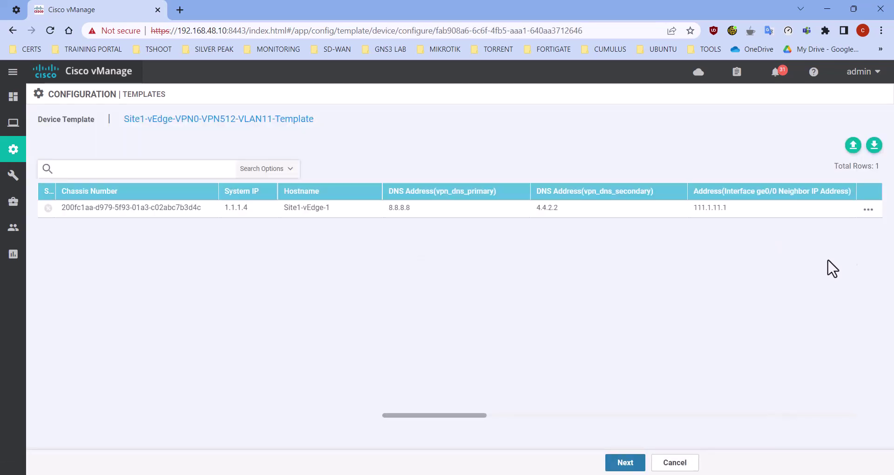
Give Site1-vEdge-1 bgp_neighbor_address 111.1.11.1 and remote AS 65001, then configure the device
{"action": "left_click", "coordinate": [868, 210]}
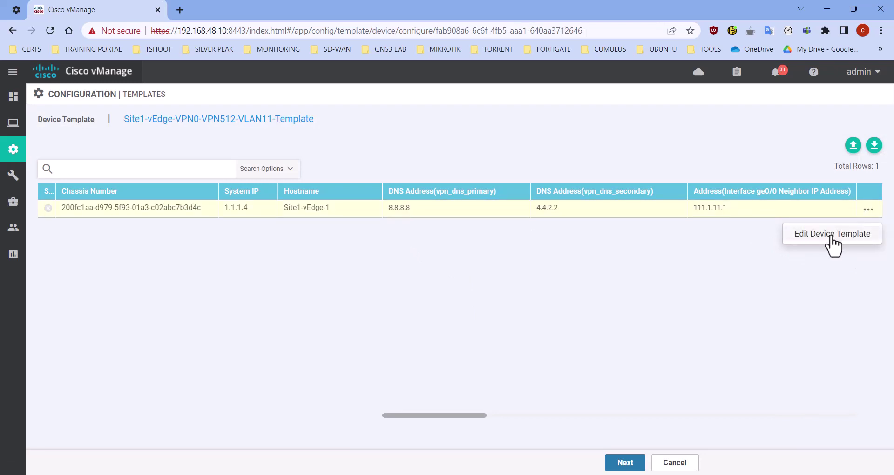
{"action": "left_click", "coordinate": [821, 237]}
{"action": "scroll", "coordinate": [513, 361], "scroll_direction": "down", "scroll_amount": 1}
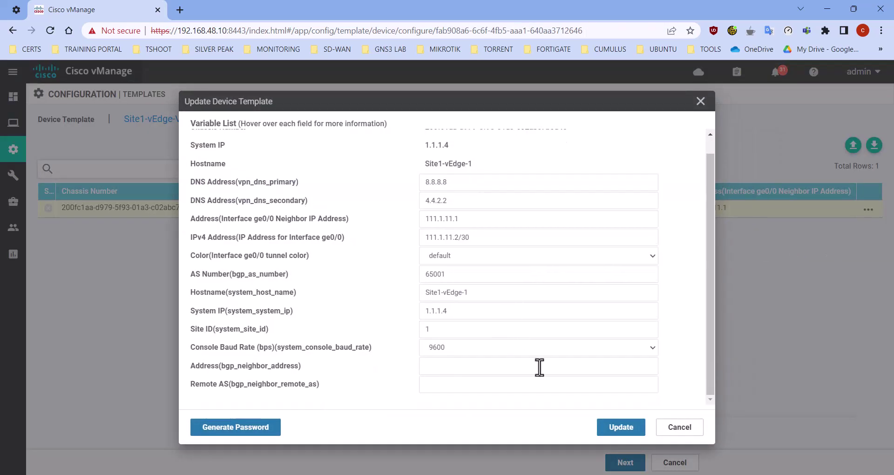
{"action": "left_click", "coordinate": [445, 368]}
{"action": "left_click", "coordinate": [502, 395]}
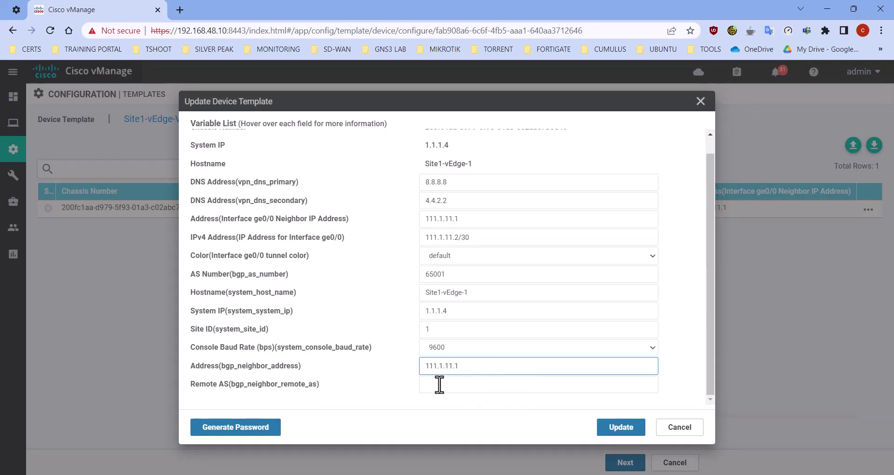
{"action": "left_click", "coordinate": [454, 385]}
{"action": "left_click", "coordinate": [496, 412]}
{"action": "left_click", "coordinate": [621, 427]}
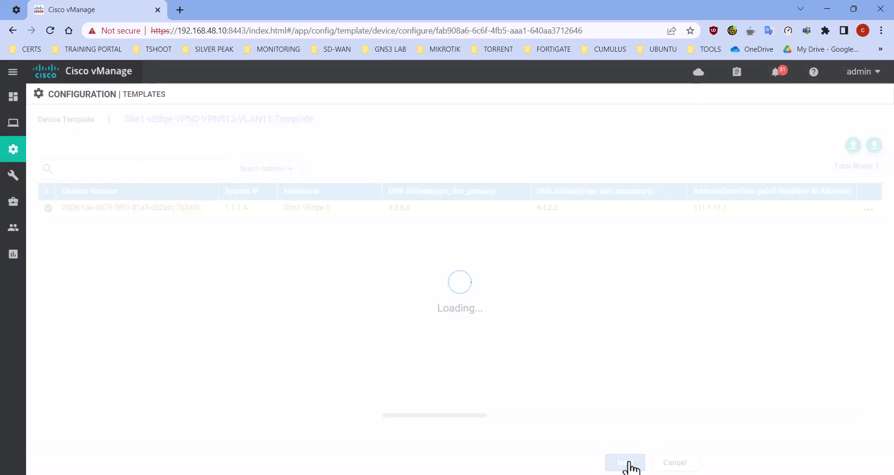
{"action": "left_click", "coordinate": [547, 465]}
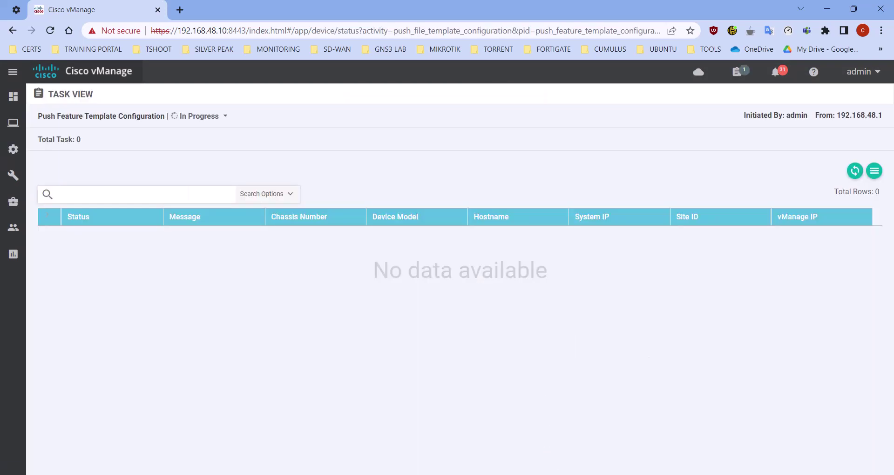
Print fresh prompts on the HQ router to watch its BGP log
{"action": "key", "text": "alt+Tab"}
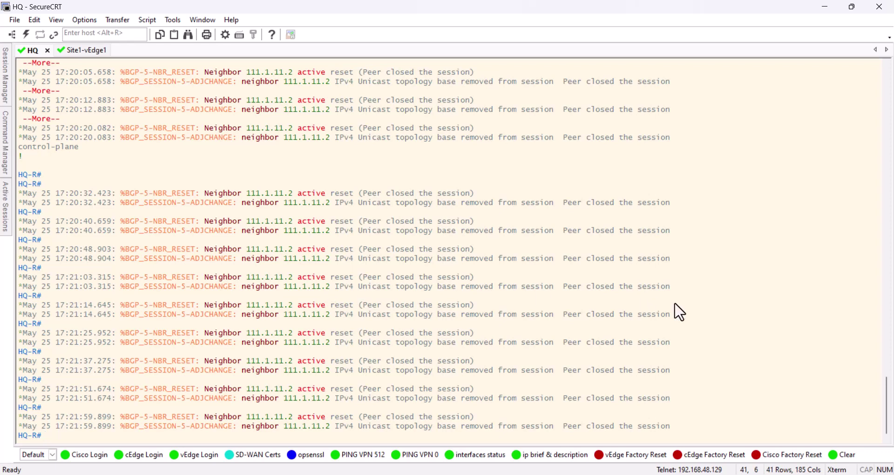
{"action": "key", "text": "Return"}
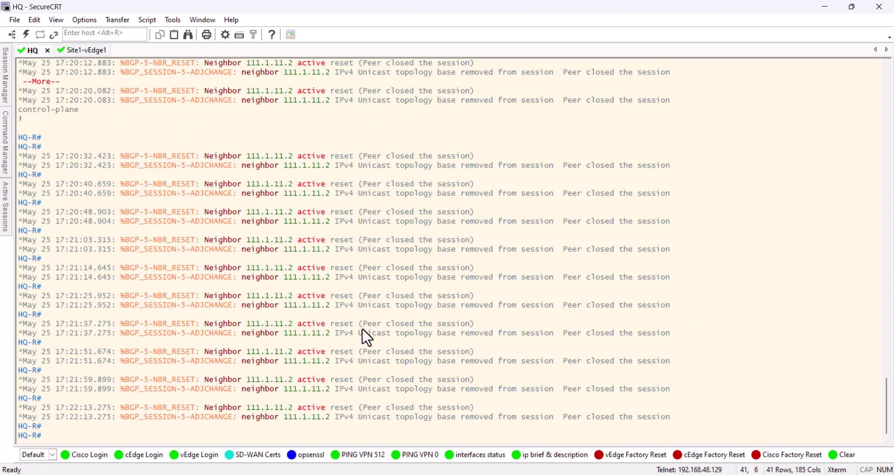
{"action": "key", "text": "Return"}
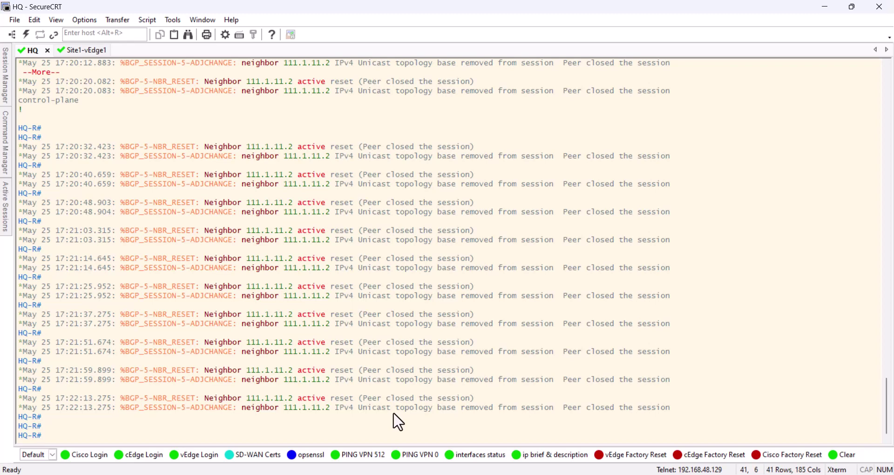
{"action": "key", "text": "Return"}
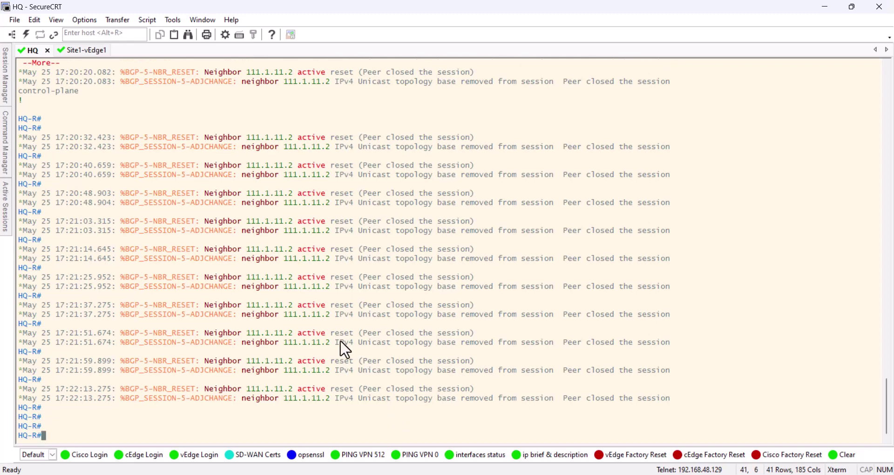
Rerun 'show bgp summary | tab' on Site1-vEdge1 until peer 111.1.11.1 shows established
{"action": "left_click", "coordinate": [86, 52]}
{"action": "key", "text": "Return"}
{"action": "key", "text": "Up"}
{"action": "key", "text": "Return"}
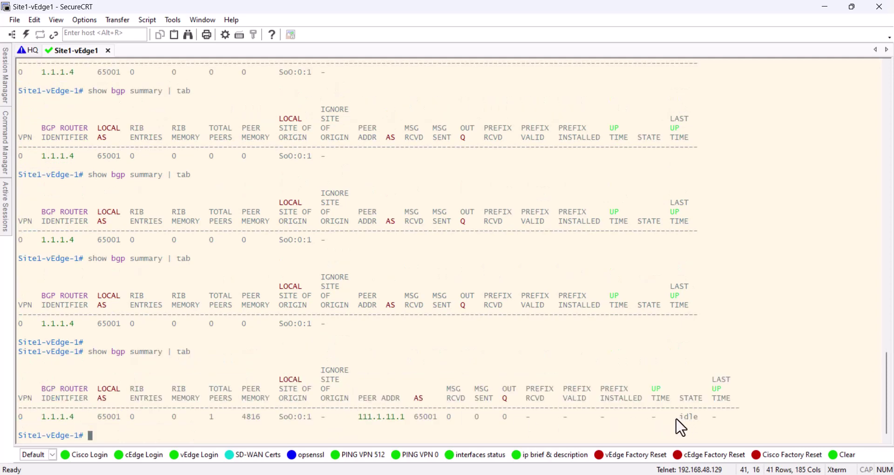
{"action": "key", "text": "Up"}
{"action": "key", "text": "Return"}
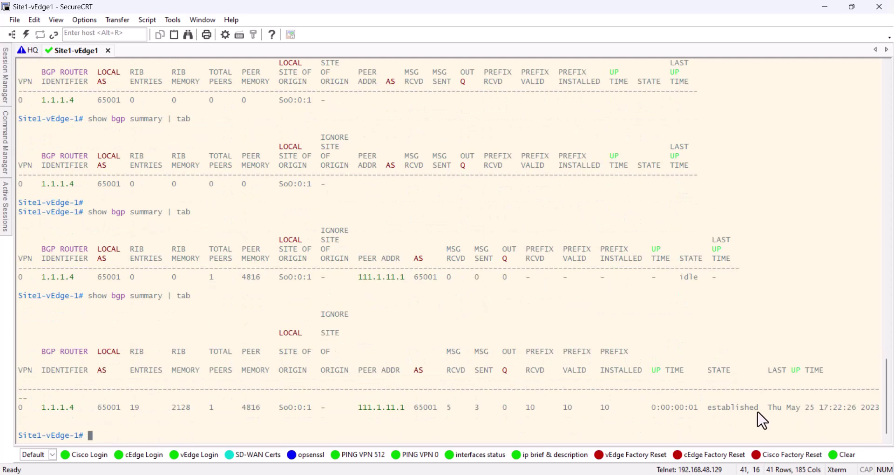
{"action": "double_click", "coordinate": [727, 412]}
{"action": "key", "text": "Return"}
{"action": "key", "text": "Return"}
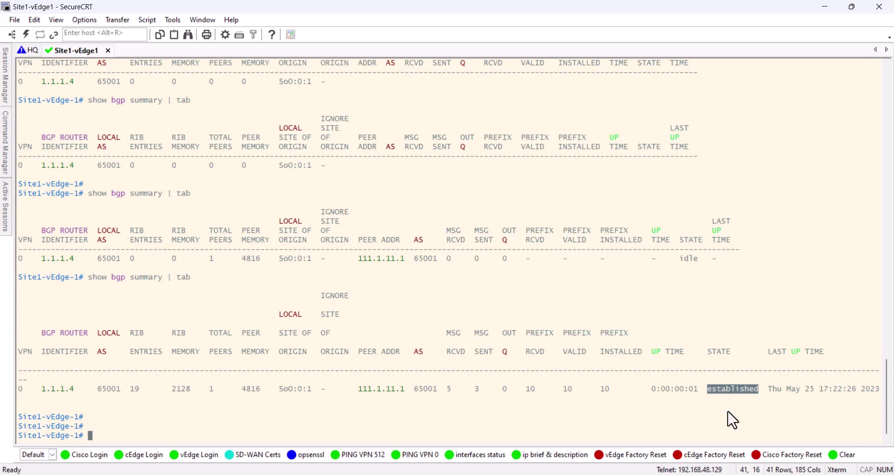
{"action": "key", "text": "Up"}
{"action": "key", "text": "Return"}
{"action": "double_click", "coordinate": [731, 407]}
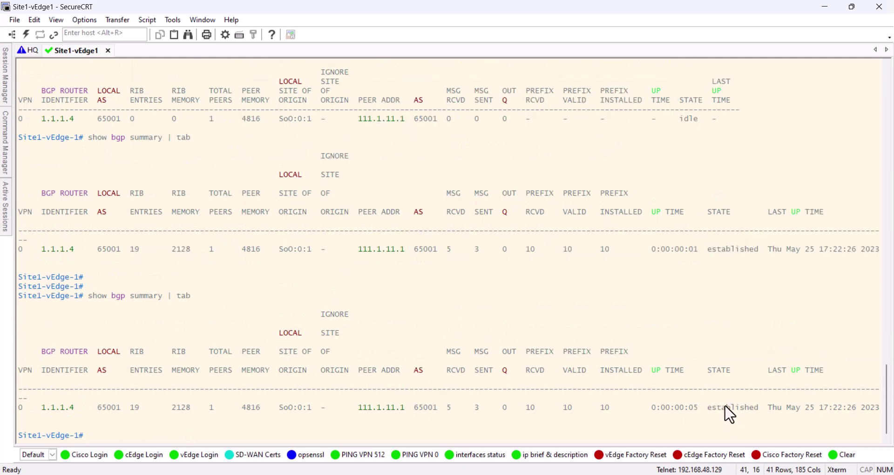
Select the HQ log line showing neighbor 111.1.11.2 Up and run 'show running-config'
{"action": "left_click", "coordinate": [33, 55]}
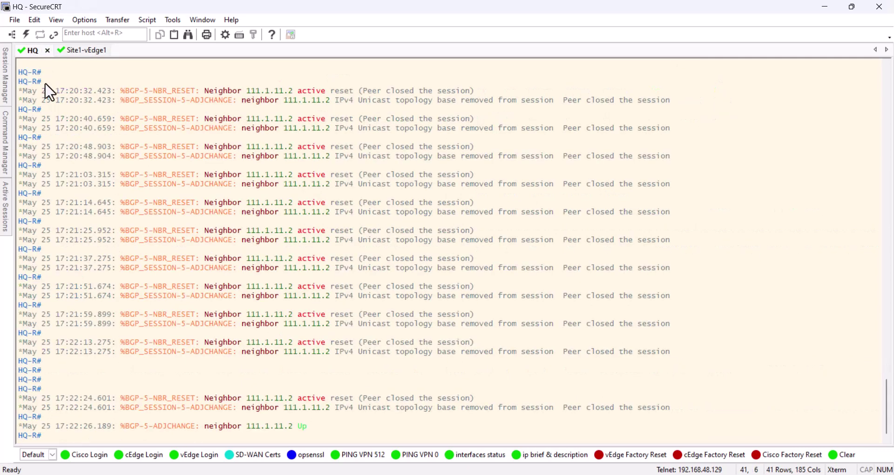
{"action": "left_click_drag", "start_coordinate": [311, 427], "coordinate": [52, 426]}
{"action": "key", "text": "Return"}
{"action": "key", "text": "Return"}
{"action": "key", "text": "Return"}
{"action": "type", "text": "show running-config"}
{"action": "key", "text": "Return"}
{"action": "key", "text": "Return"}
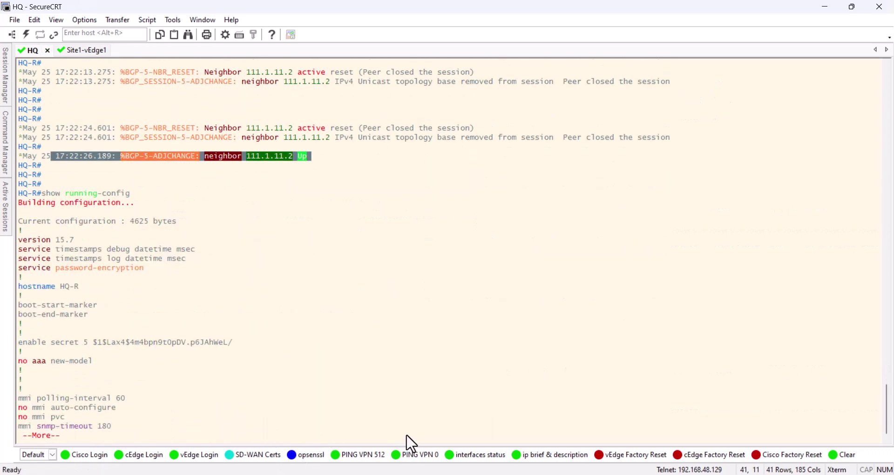
{"action": "key", "text": "q"}
Run 'show ip bgp summary' on HQ and select the neighbor 111.1.11.2 rows
{"action": "key", "text": "Return"}
{"action": "key", "text": "Return"}
{"action": "key", "text": "Return"}
{"action": "key", "text": "Return"}
{"action": "key", "text": "Return"}
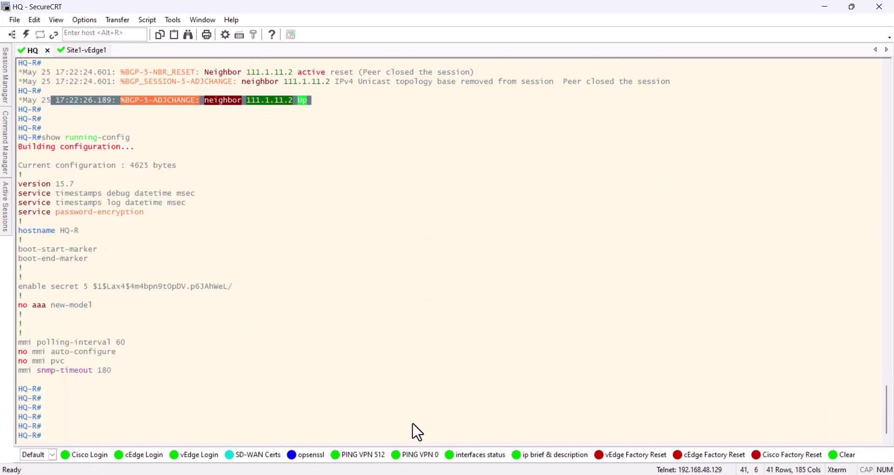
{"action": "type", "text": "show ip bgp sum"}
{"action": "key", "text": "Tab"}
{"action": "key", "text": "Return"}
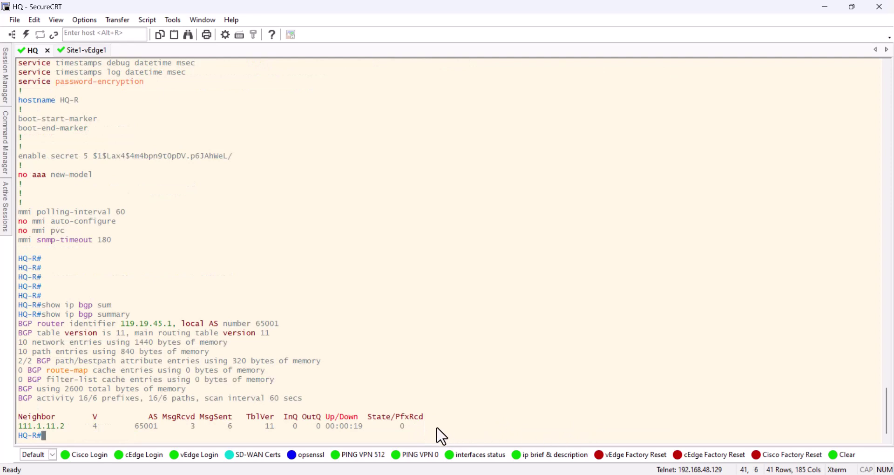
{"action": "left_click_drag", "start_coordinate": [421, 426], "coordinate": [76, 421]}
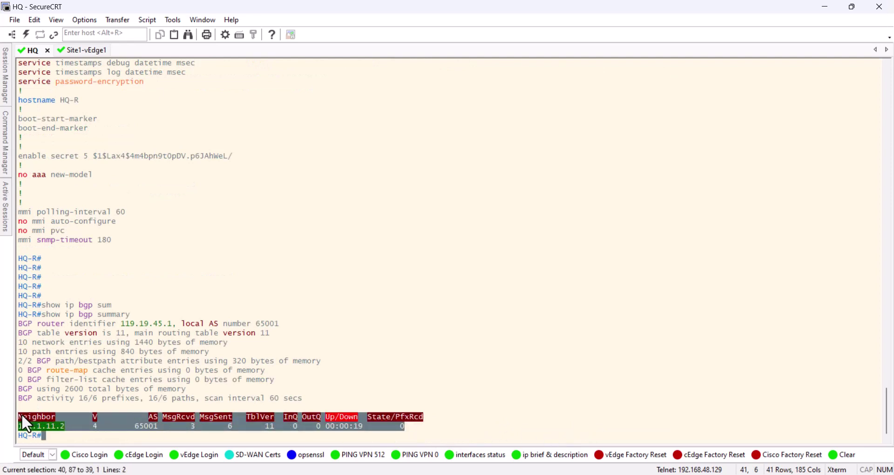
{"action": "left_click_drag", "start_coordinate": [22, 414], "coordinate": [21, 414]}
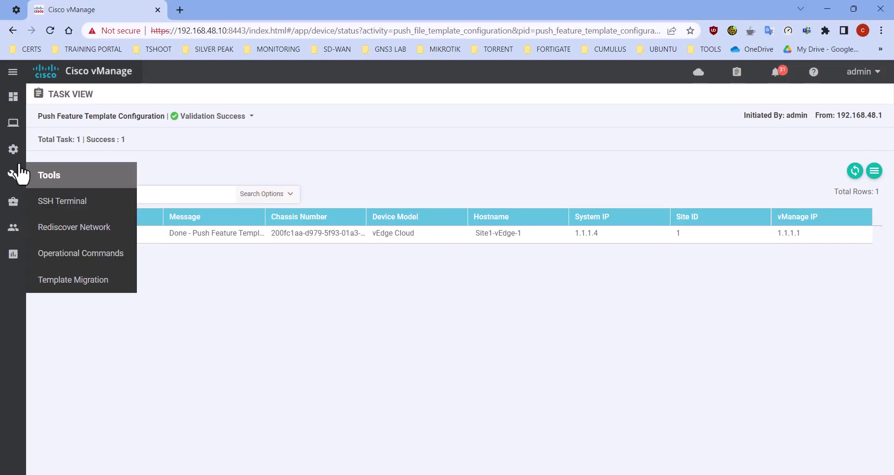
Go to Configuration > Templates to see the Site1 template in sync with one device
{"action": "mouse_move", "coordinate": [89, 208]}
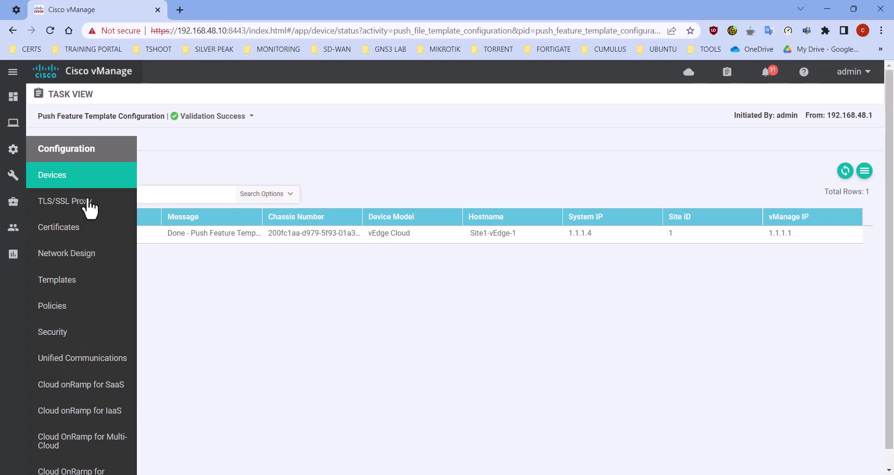
{"action": "left_click", "coordinate": [81, 288]}
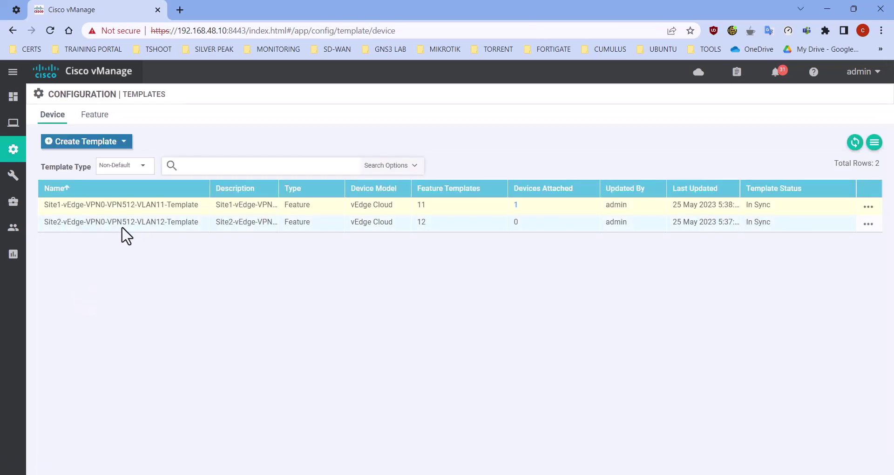